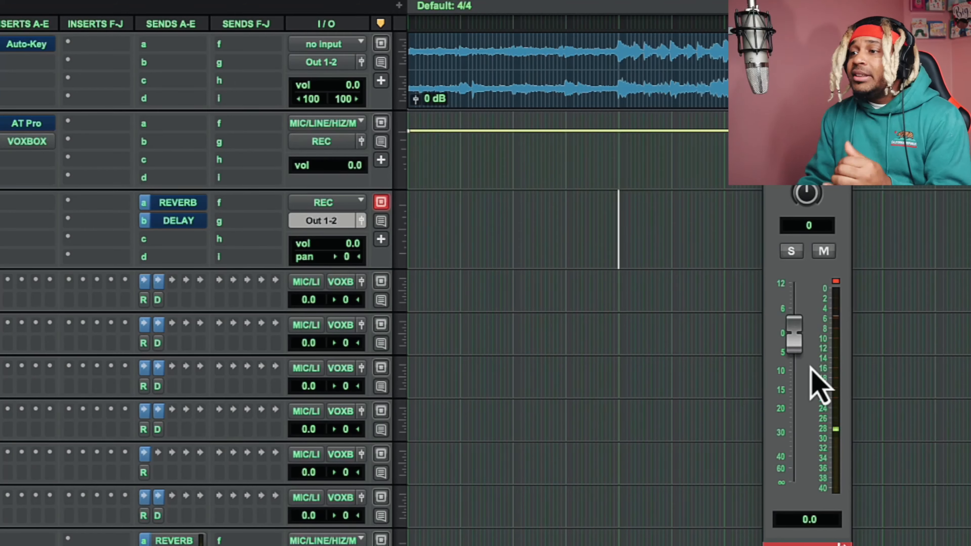
Open the VOXBOX insert of the PRINT track and arrange it so the REC output meter stays in view
left_click_drag(829, 46, 569, 6)
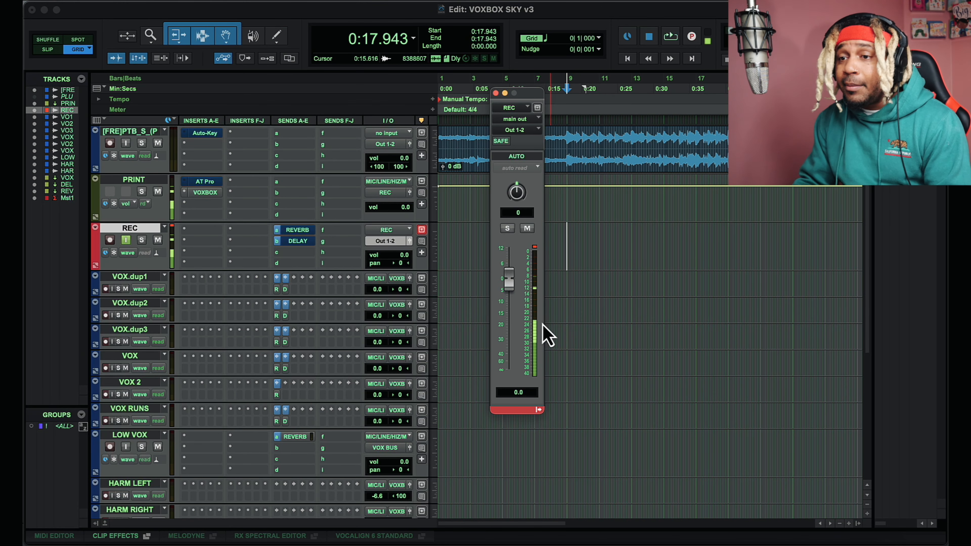
left_click(215, 194)
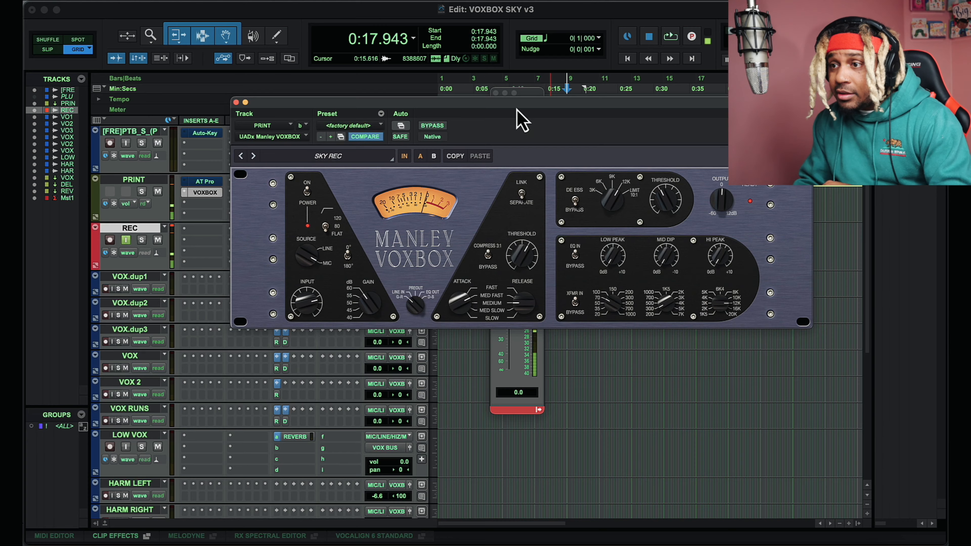
left_click_drag(515, 109, 526, 282)
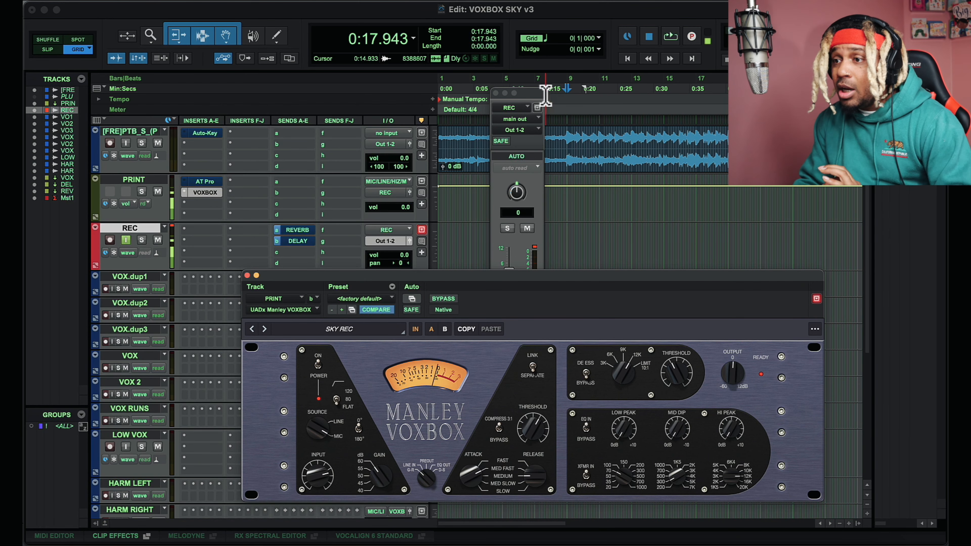
left_click(539, 101)
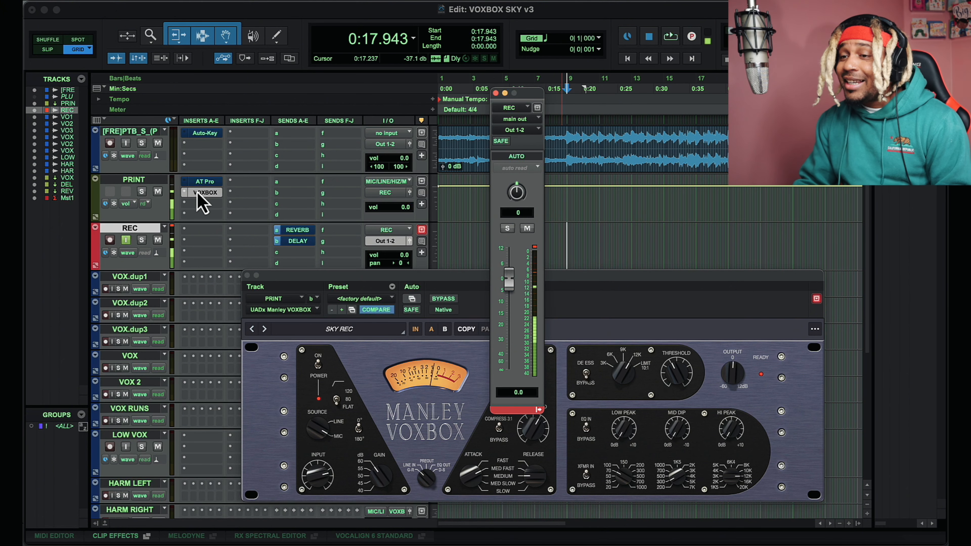
Bypass the VOXBOX insert on the PRINT track and close the REC track's output window
left_click(207, 194, "super")
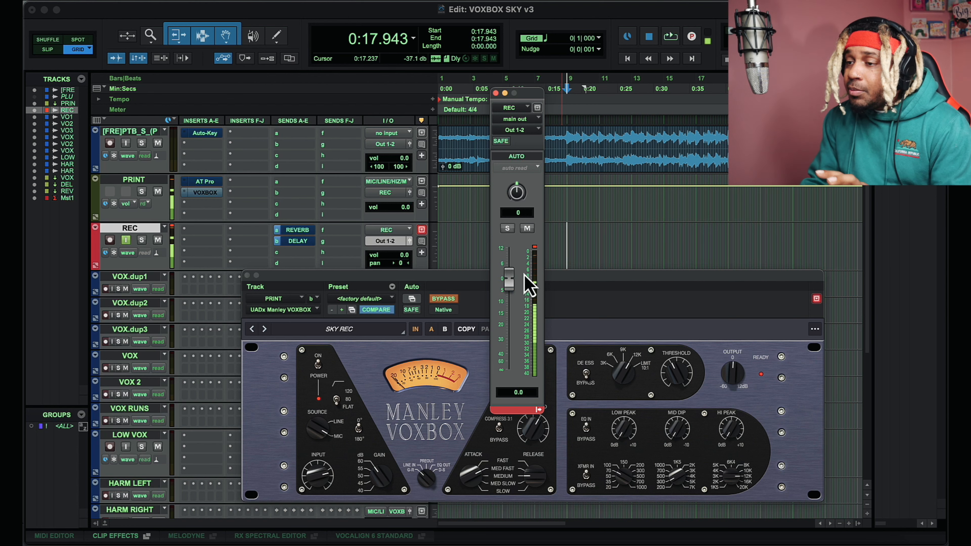
left_click(496, 93)
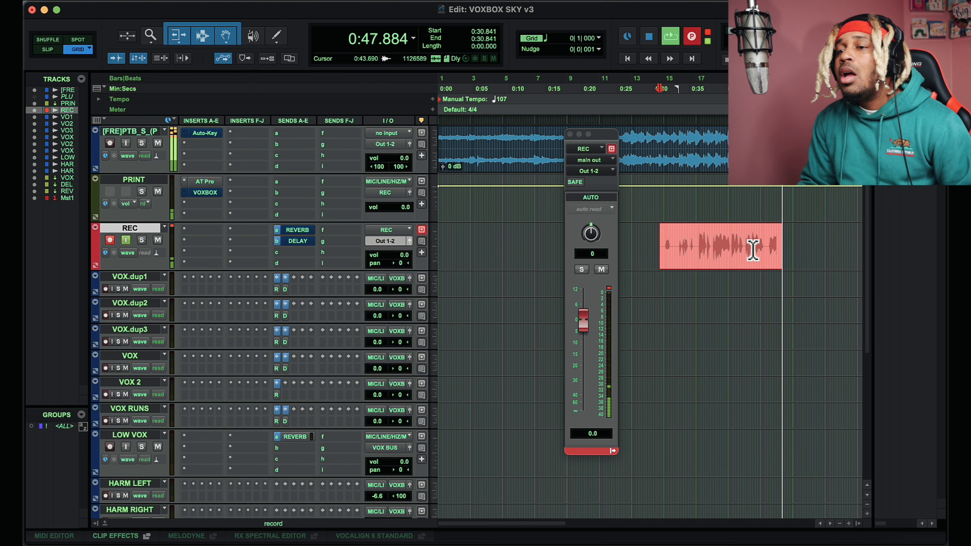
Stop the vocal recording and move the recorded clip from the REC track to VOX.dup1 at the same time position
key("space")
left_click_drag(707, 272, 708, 288)
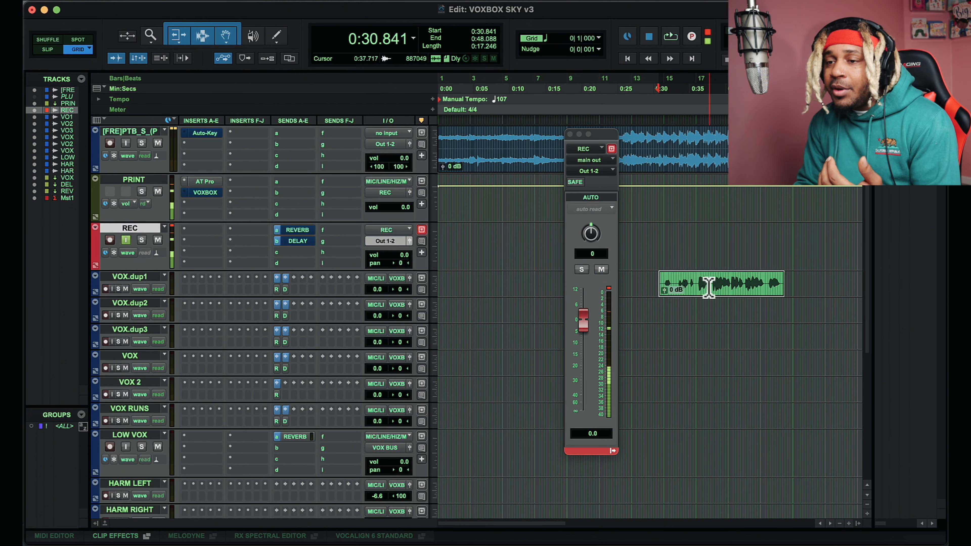
Play back the recorded vocal with the beat from about 0:35 to judge their balance
left_click(694, 233)
key("space")
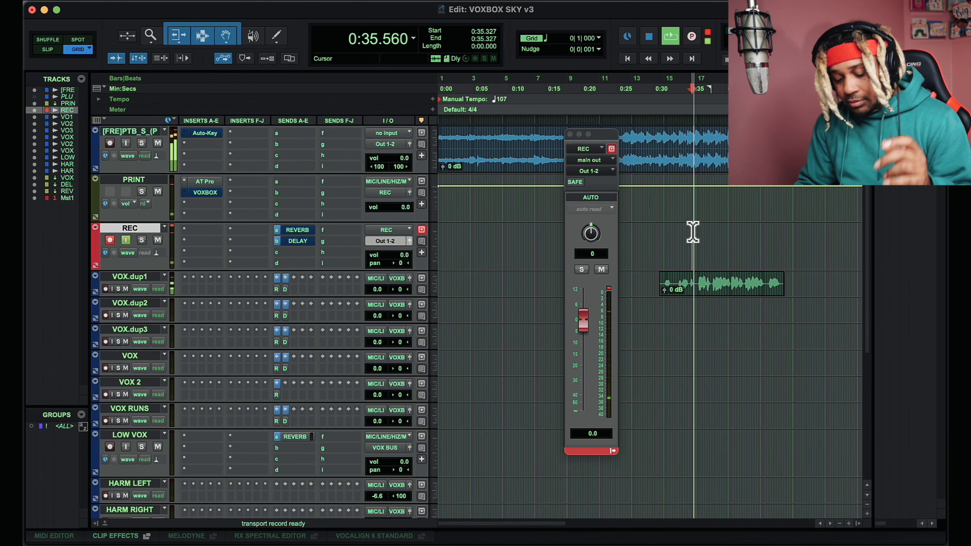
key("t")
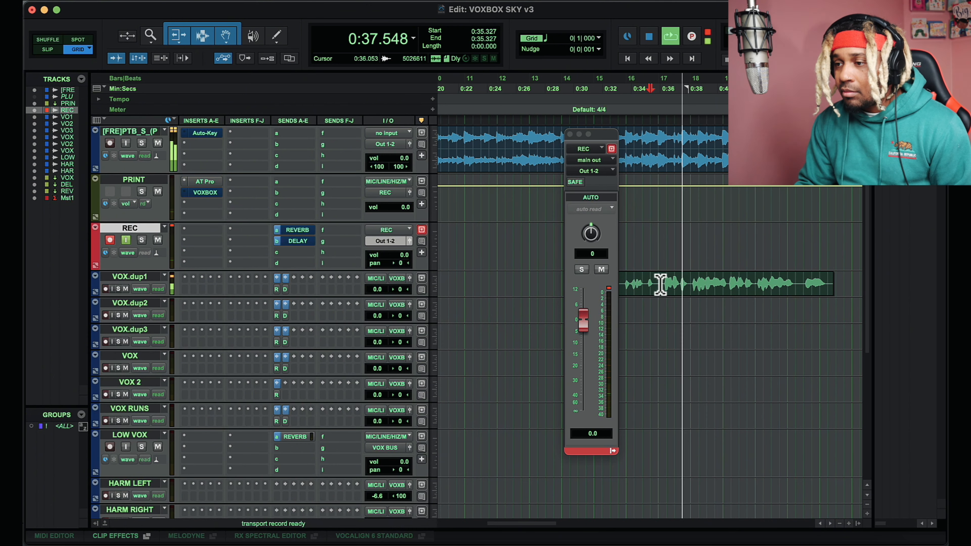
key("r")
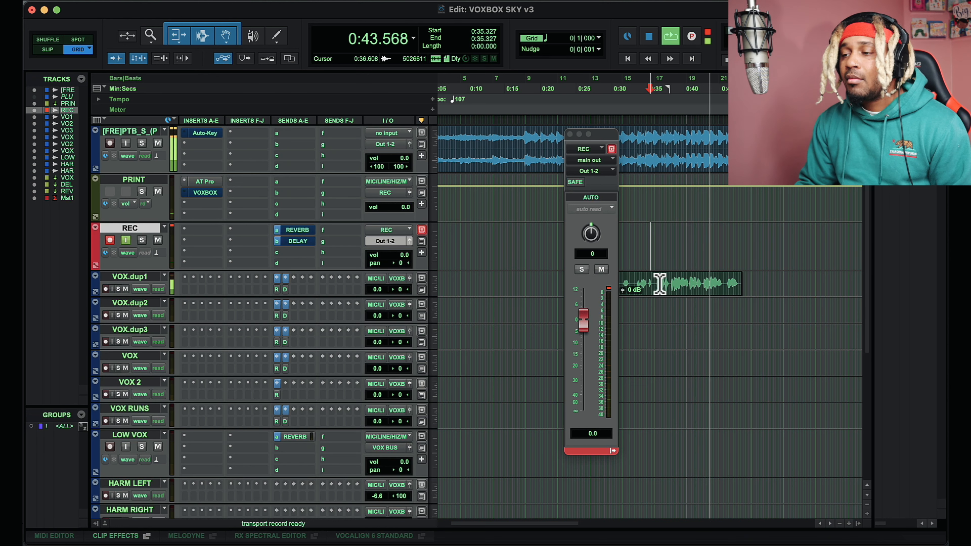
key("space")
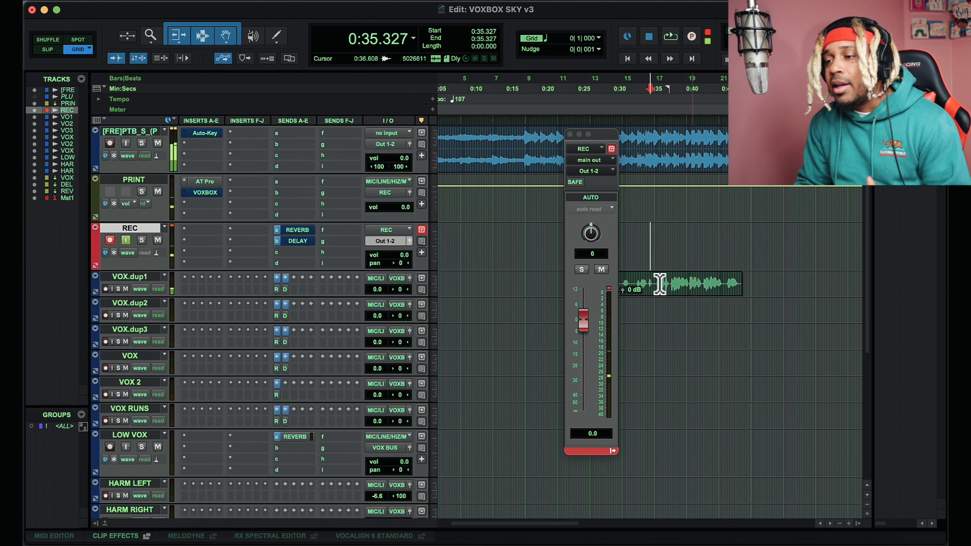
scroll(543, 214, "left", 3)
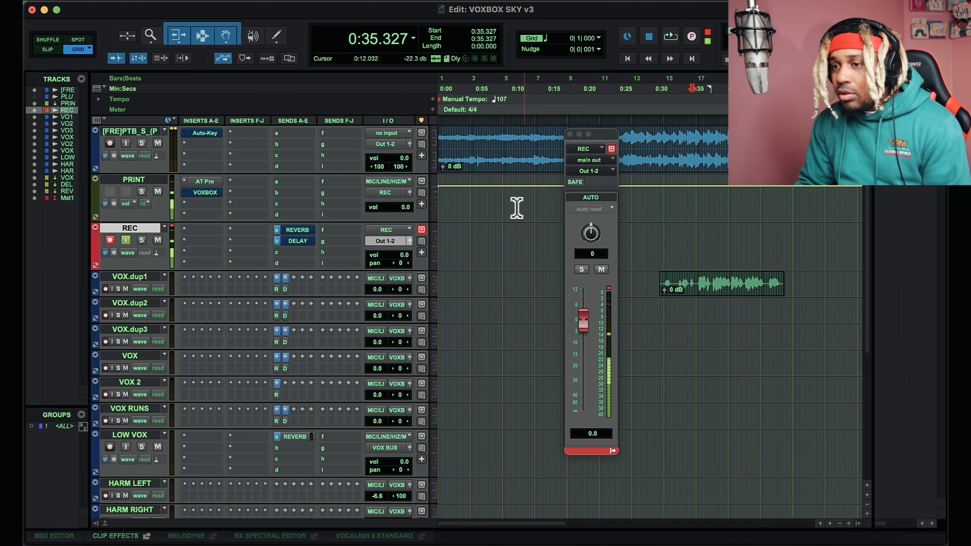
Lower the beat track's volume to -8.6 dB and play it back with the vocal
left_click(402, 159)
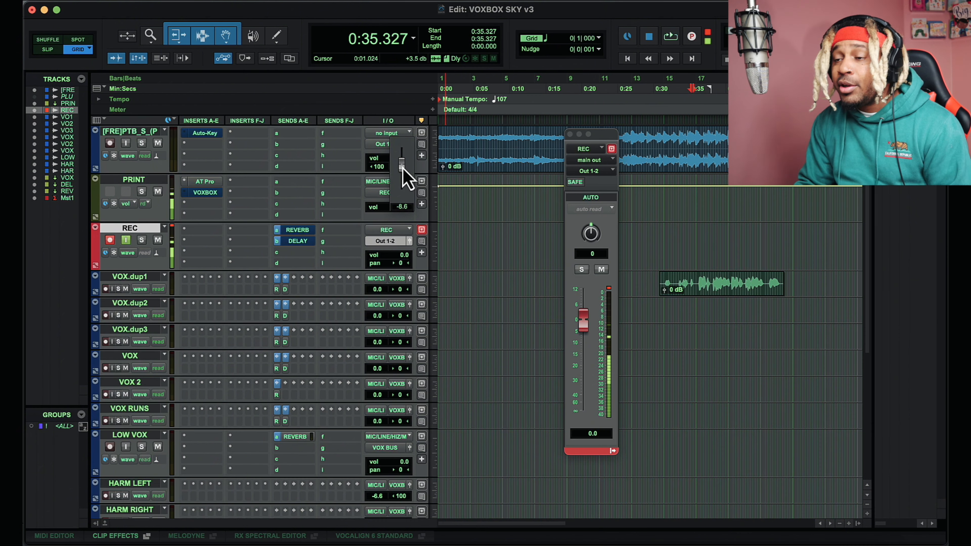
left_click_drag(402, 168, 402, 169)
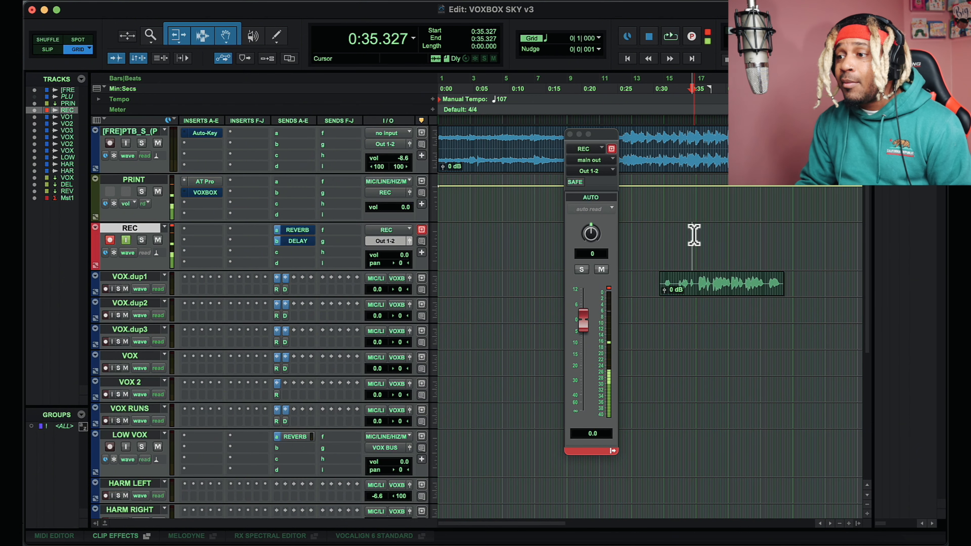
key("space")
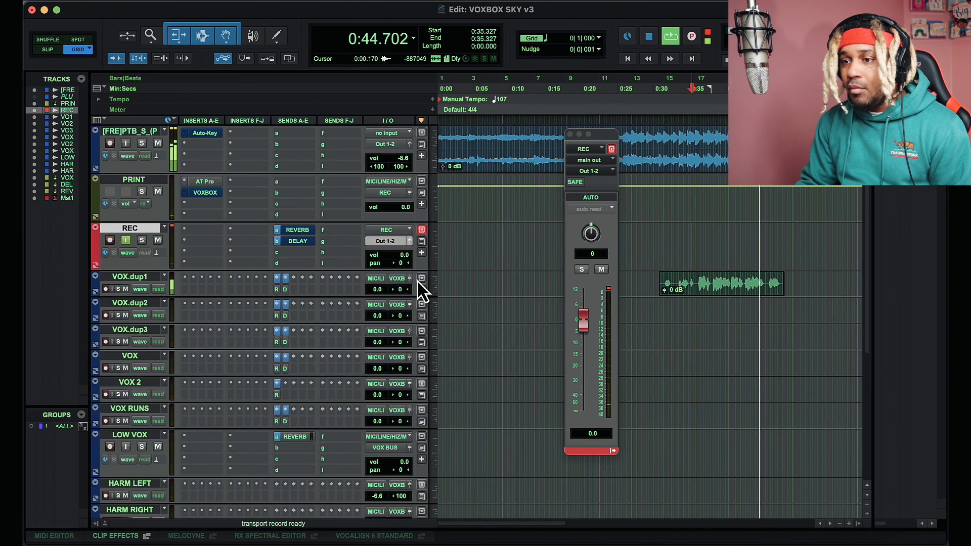
key("space")
Check the vocal's level during playback in the VOX.dup1 output window and untarget that window so it stays open
left_click(409, 278)
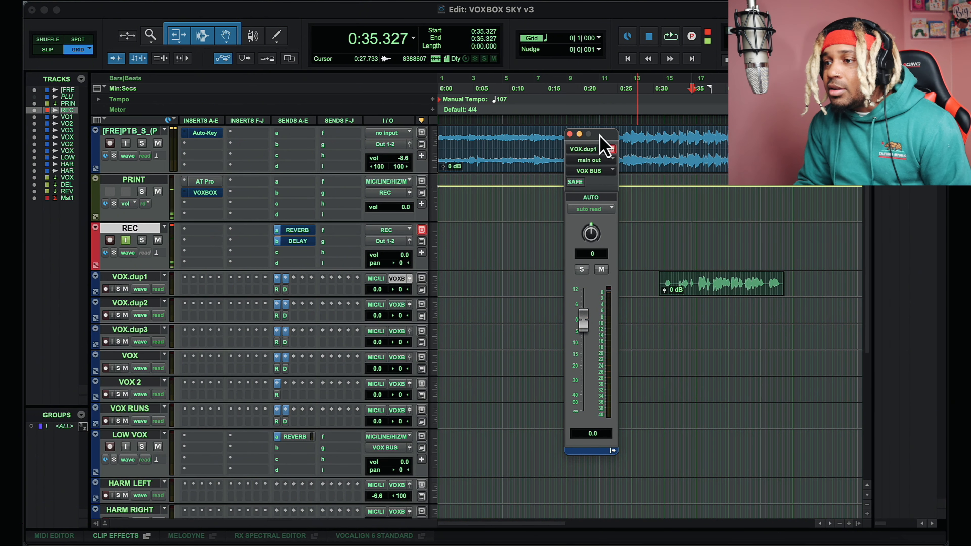
left_click_drag(598, 134, 586, 138)
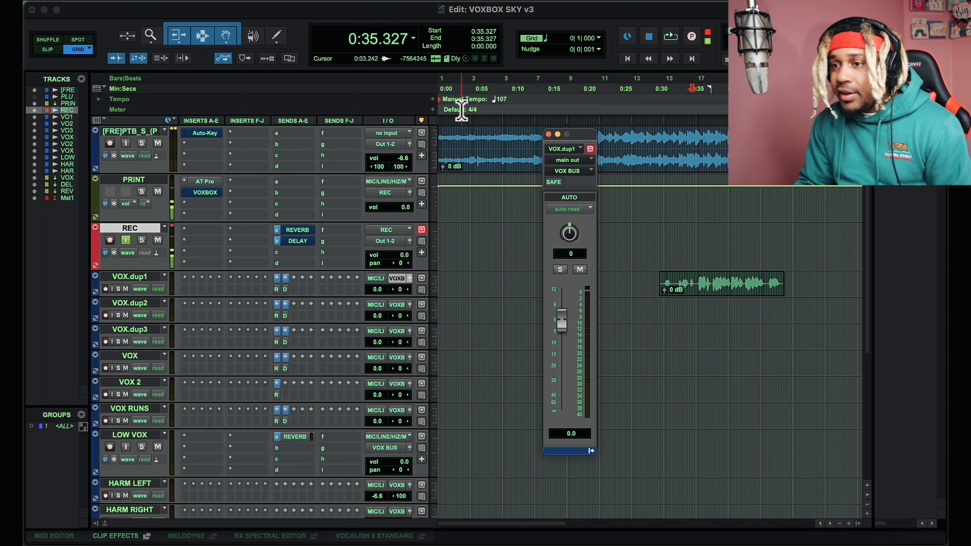
left_click(692, 228)
key("space")
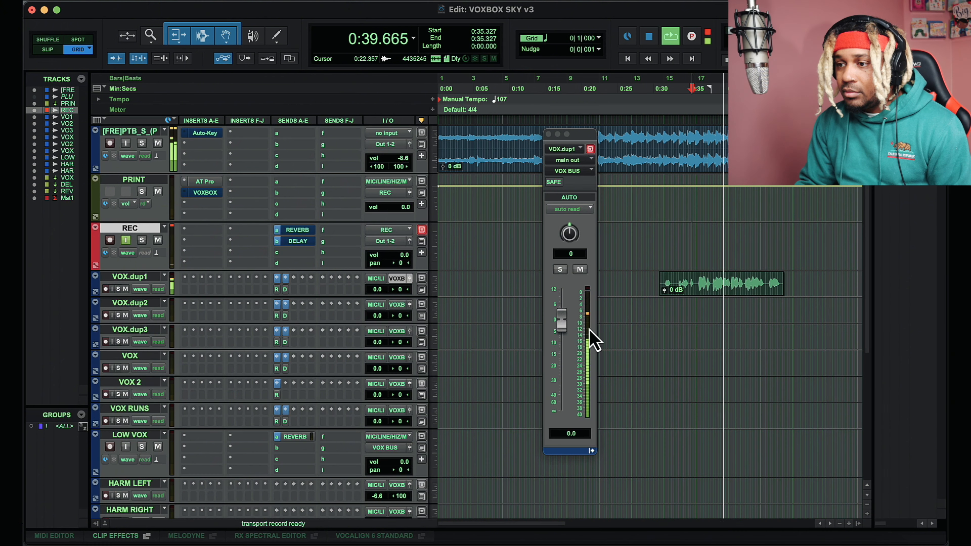
key("space")
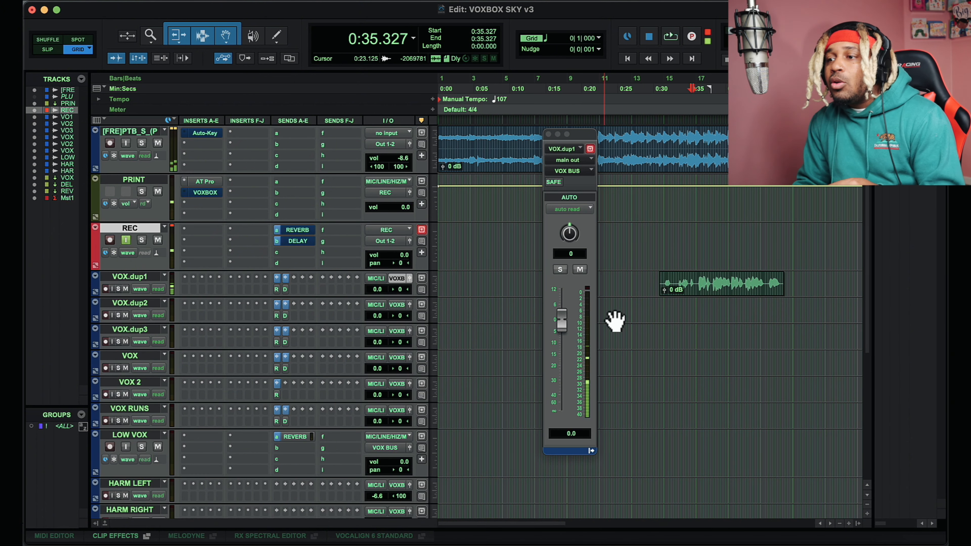
left_click(590, 149)
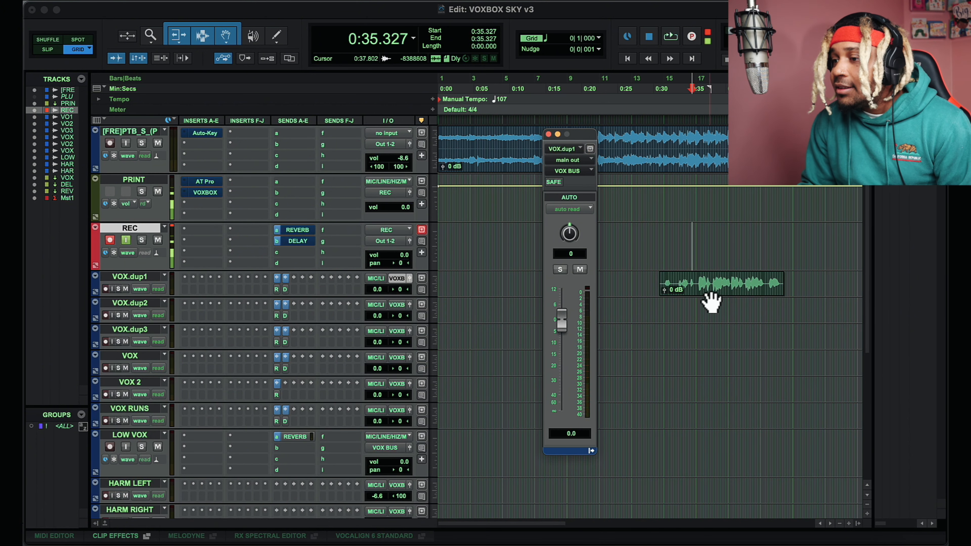
Select the whole vocal clip on VOX.dup1 and analyze its peak level with the AudioSuite Gain plug-in
left_click(696, 283)
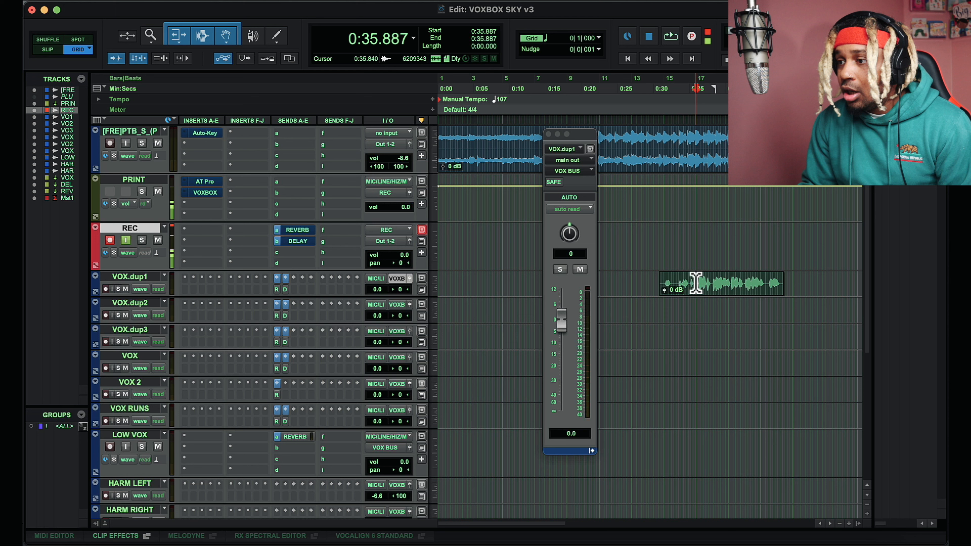
left_click(715, 285)
left_click(715, 293)
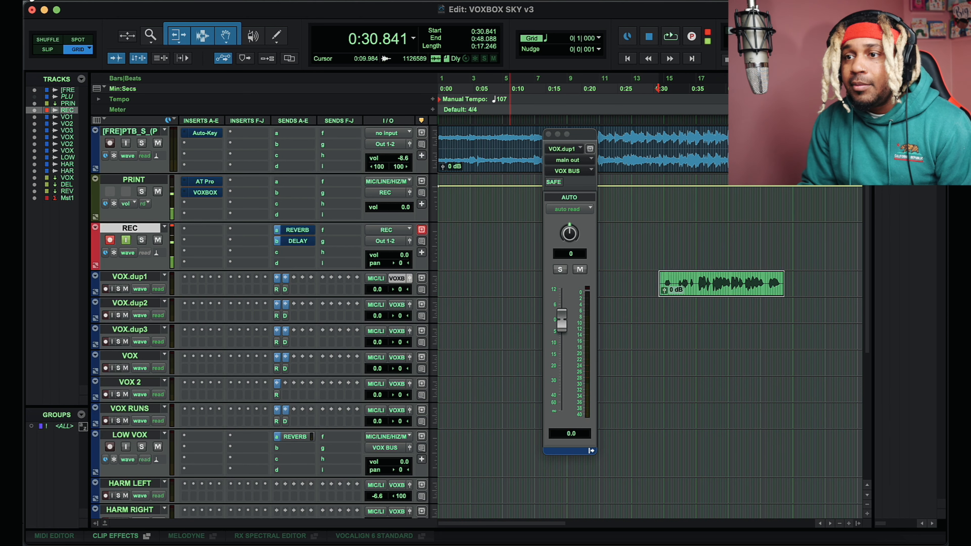
left_click(322, 1)
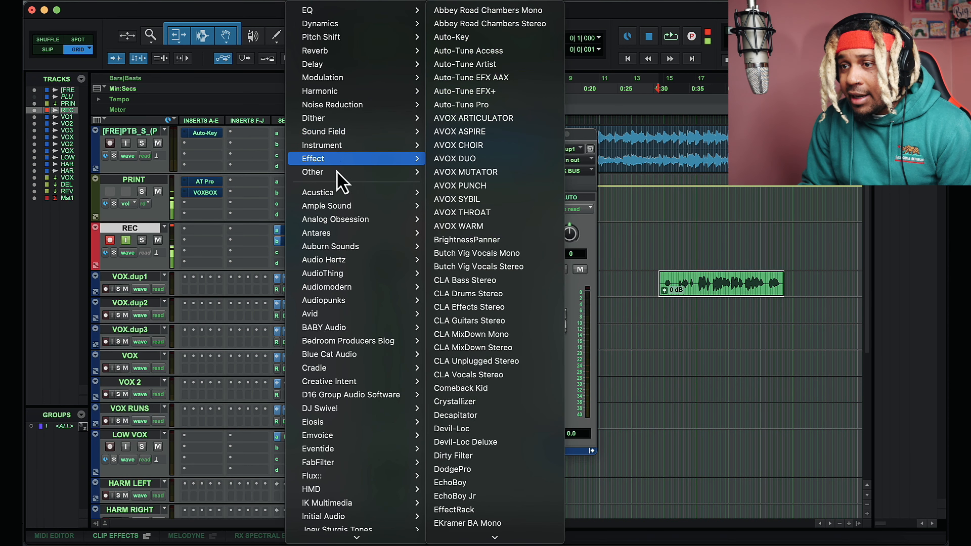
mouse_move(336, 172)
left_click(482, 187)
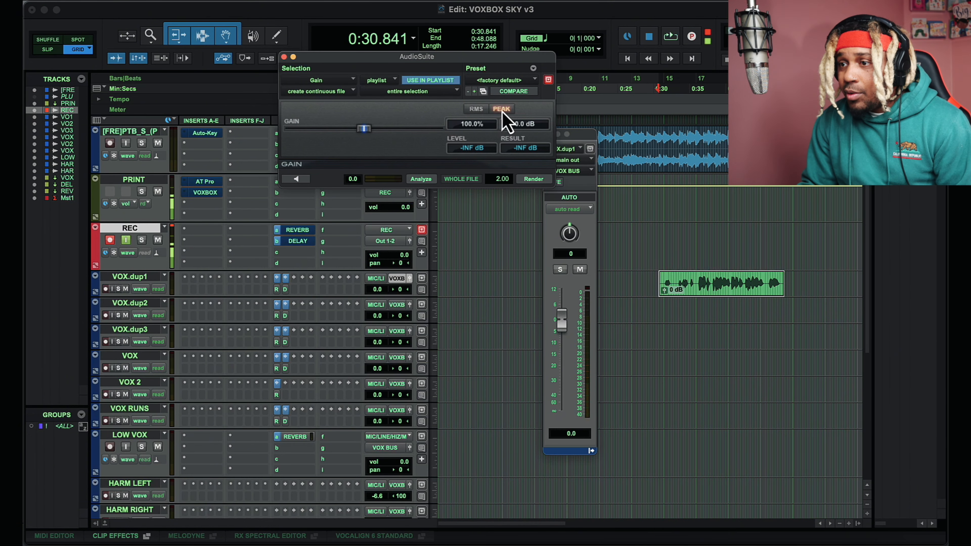
left_click(420, 179)
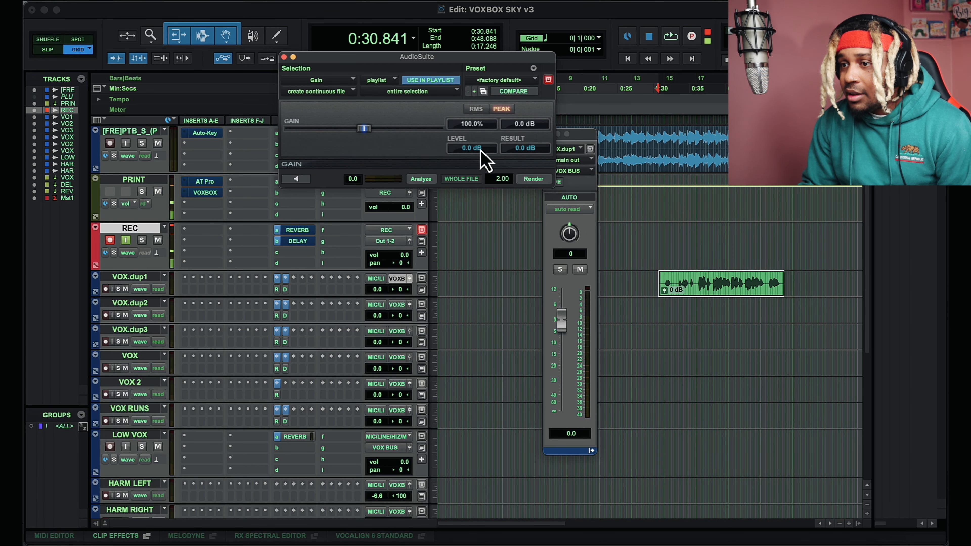
left_click(501, 109)
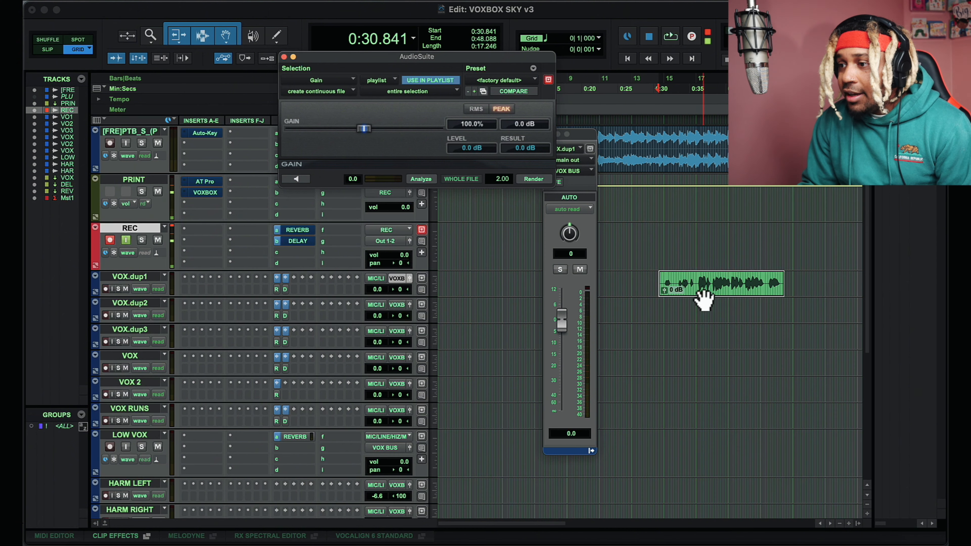
Play the vocal from about 0:35 to watch the VOX.dup1 output meter
left_click(697, 246)
key("space")
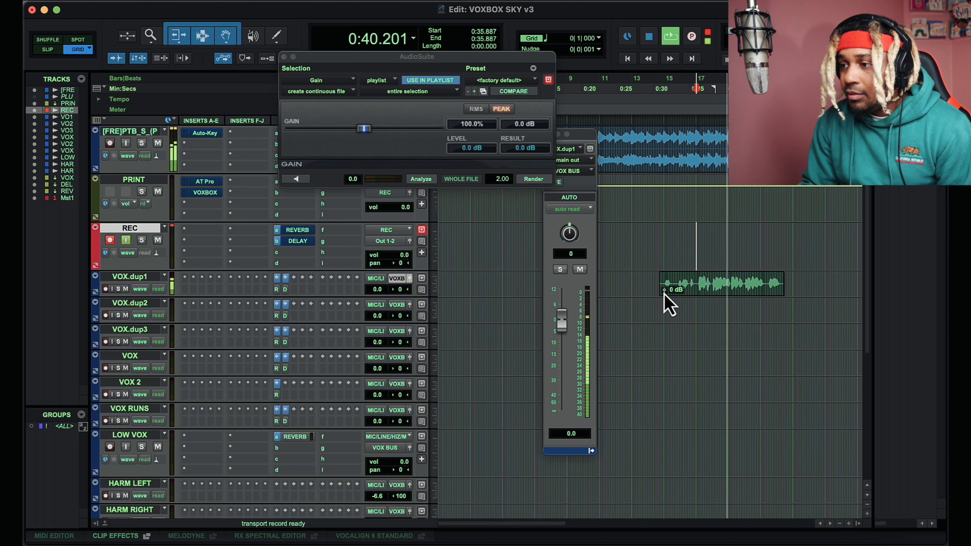
key("space")
Lower the vocal clip's gain to -6.6 dB and reanalyze its peak level
left_click_drag(663, 293, 665, 297)
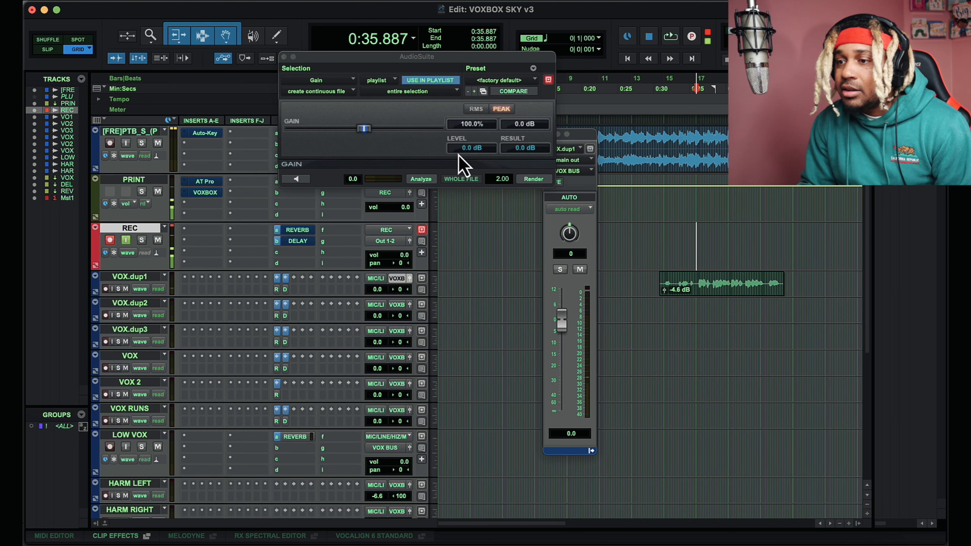
left_click(427, 181)
left_click(582, 236)
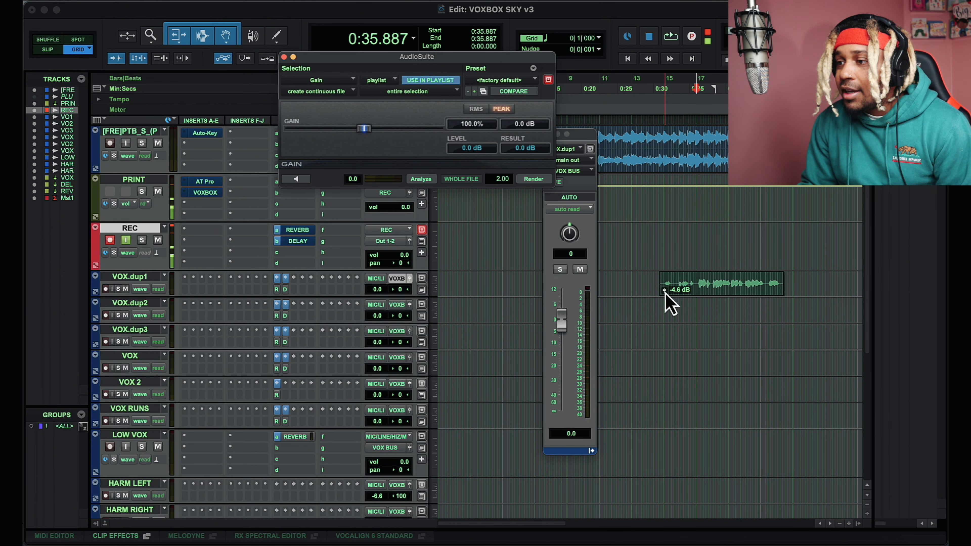
left_click_drag(665, 292, 704, 299)
left_click(704, 299)
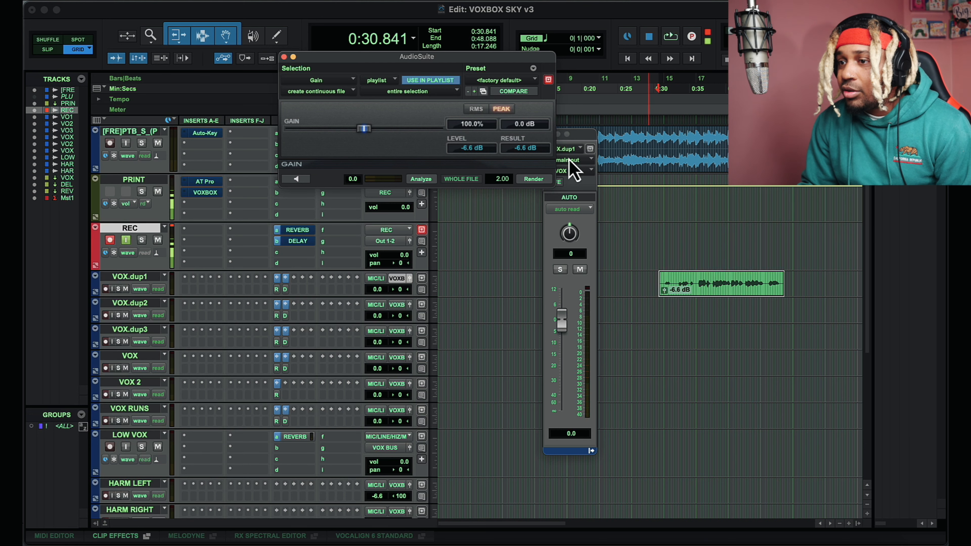
Play the vocal with the beat from about 0:31 and replace the VOX.dup1 output window with Master 1's to monitor the master level
left_click(664, 239)
key("space")
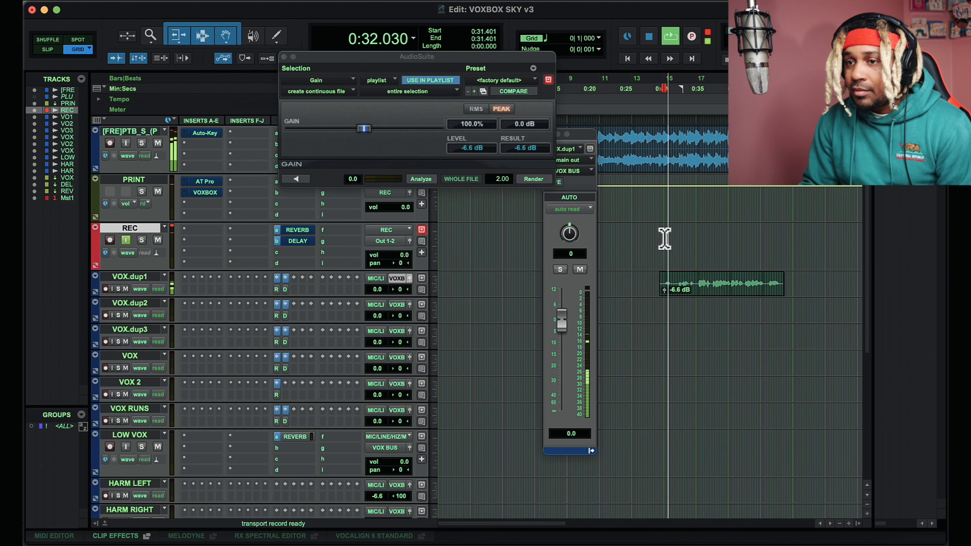
scroll(473, 319, "down", 6)
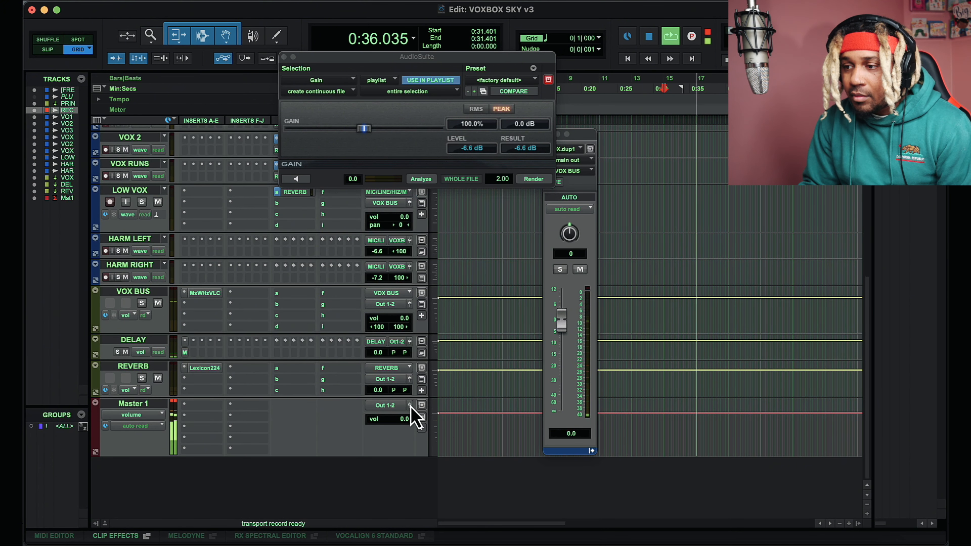
left_click(421, 405)
scroll(711, 238, "up", 8)
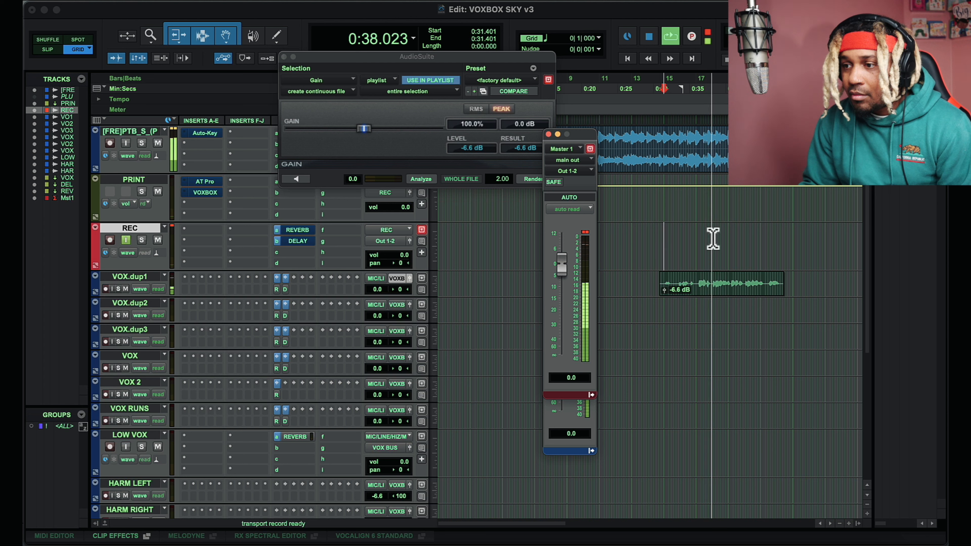
left_click_drag(580, 147, 643, 214)
left_click_drag(348, 71, 302, 79)
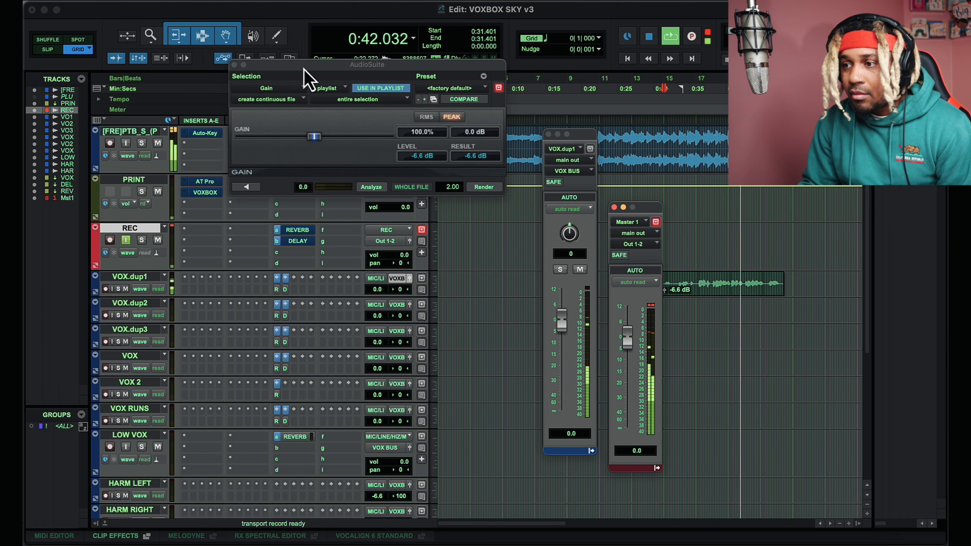
left_click(548, 134)
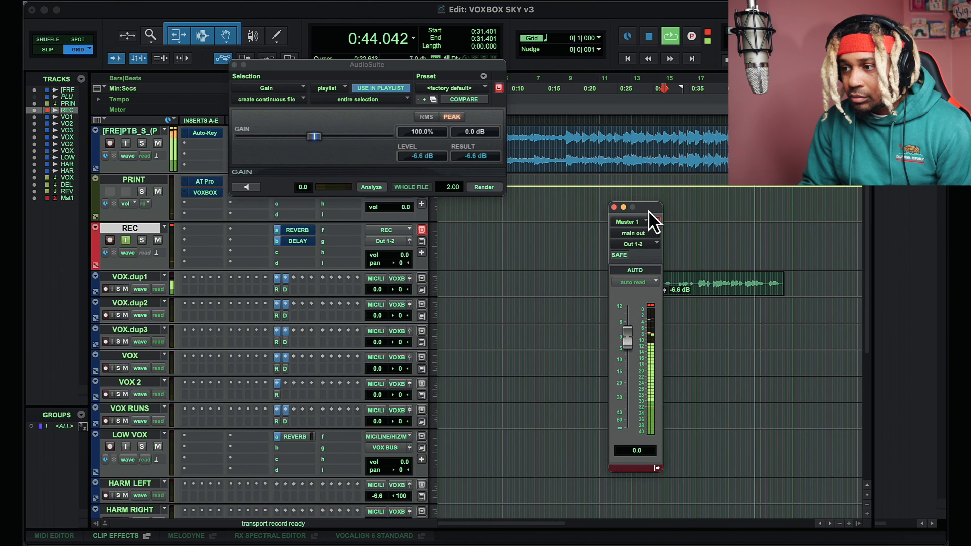
Stop playback, move the Master 1 and AudioSuite windows clear of the beat track's controls, and turn off AudioSuite's window target
left_click_drag(648, 209, 612, 207)
key("space")
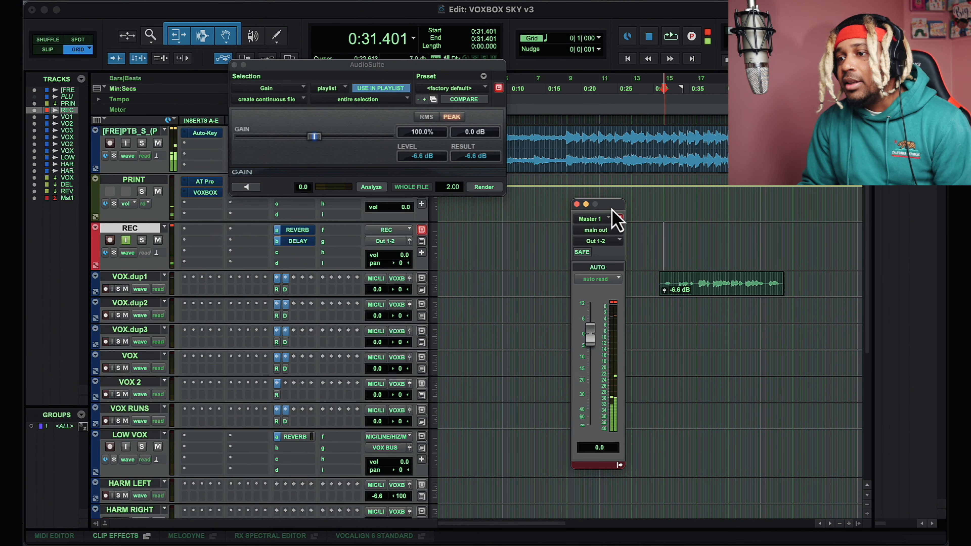
left_click_drag(306, 66, 323, 217)
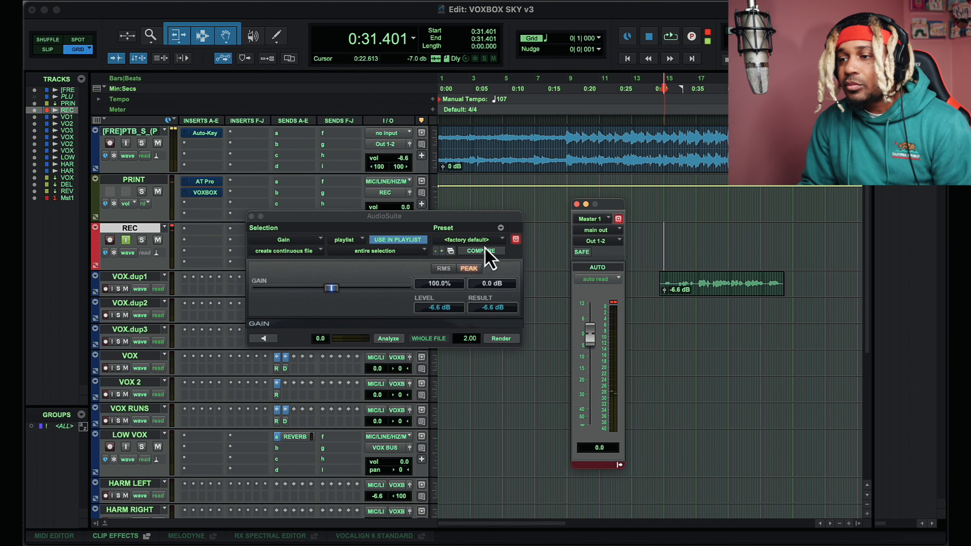
left_click(516, 240)
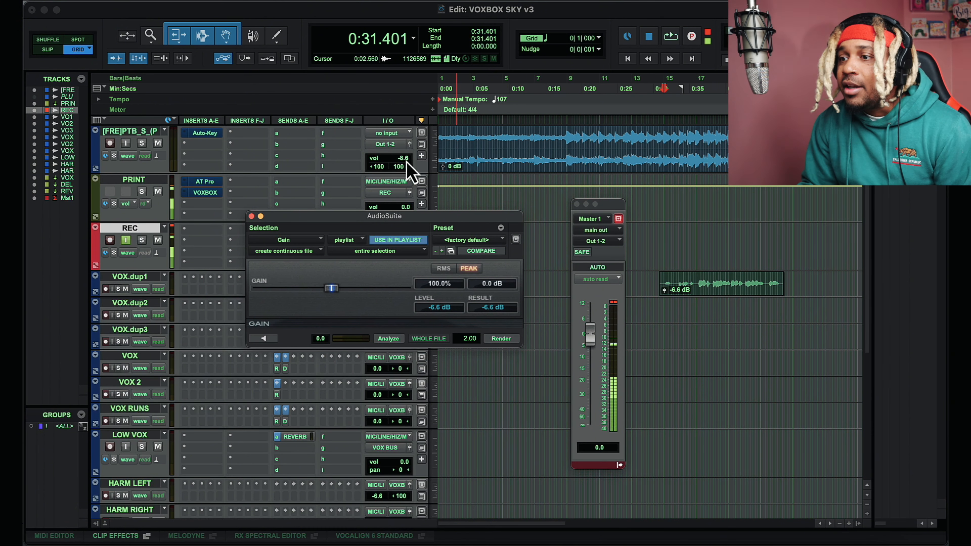
Lower the beat track's volume to -10.6 dB and play the mix from about 0:35.9 to check the Master 1 meter
left_click_drag(403, 159, 404, 164)
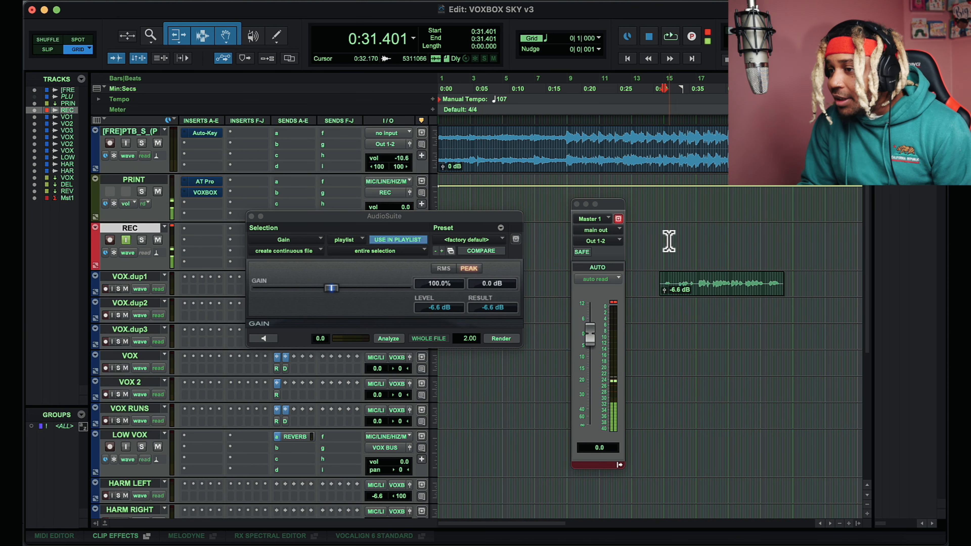
left_click(695, 234)
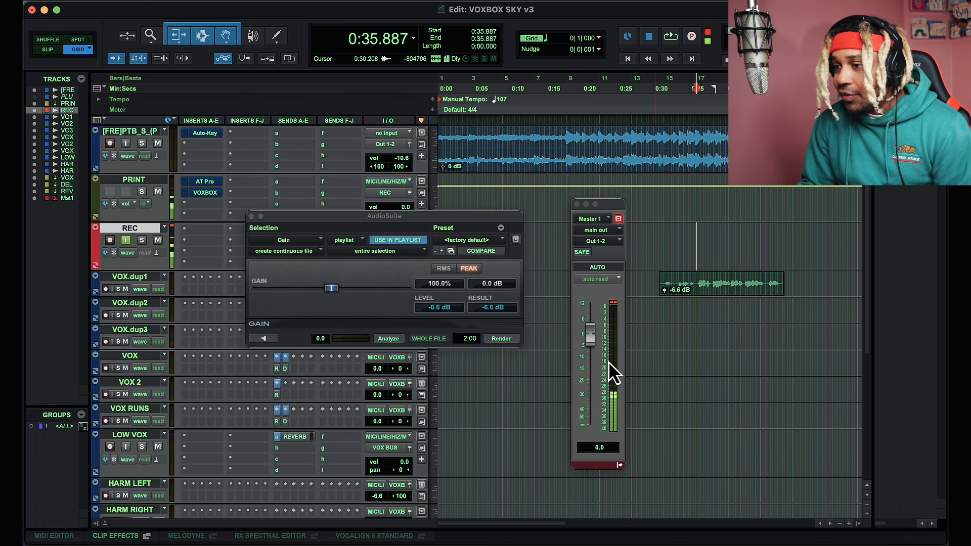
key("space")
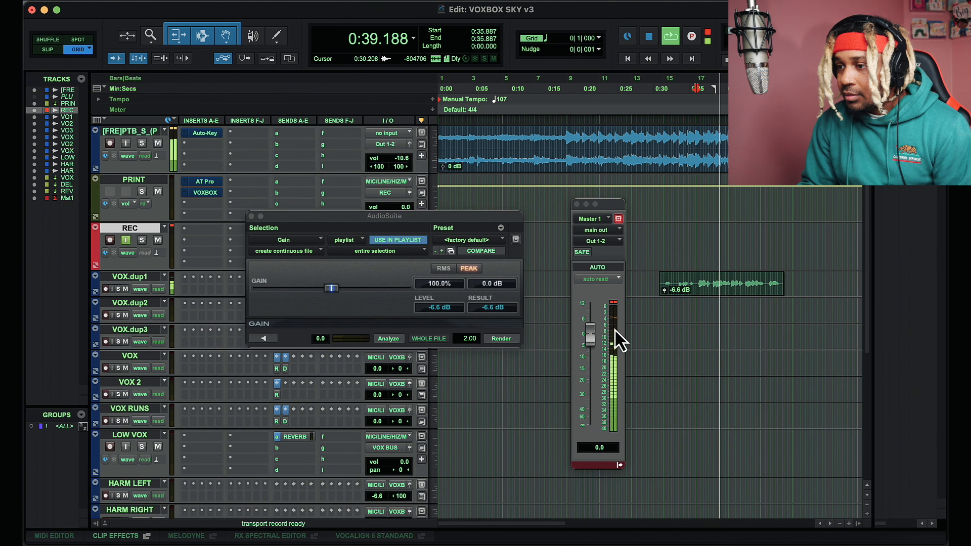
key("space")
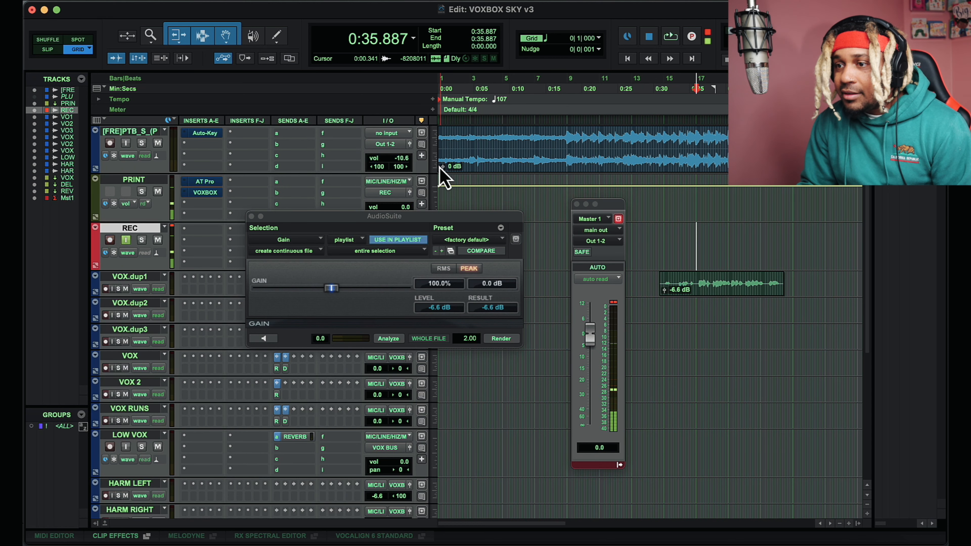
Lower the beat clip's gain to -3.8 dB and play the mix to check its balance with the vocal
left_click_drag(443, 167, 445, 181)
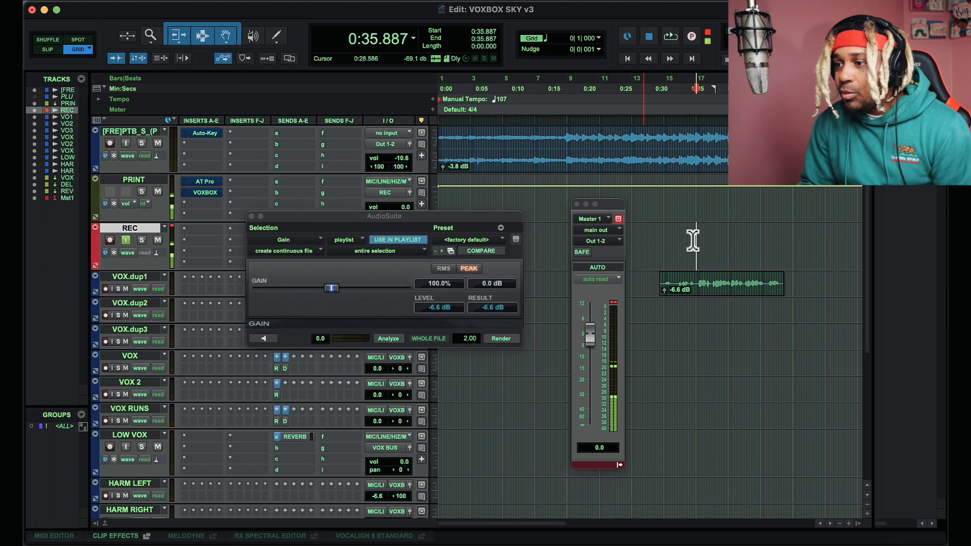
key("space")
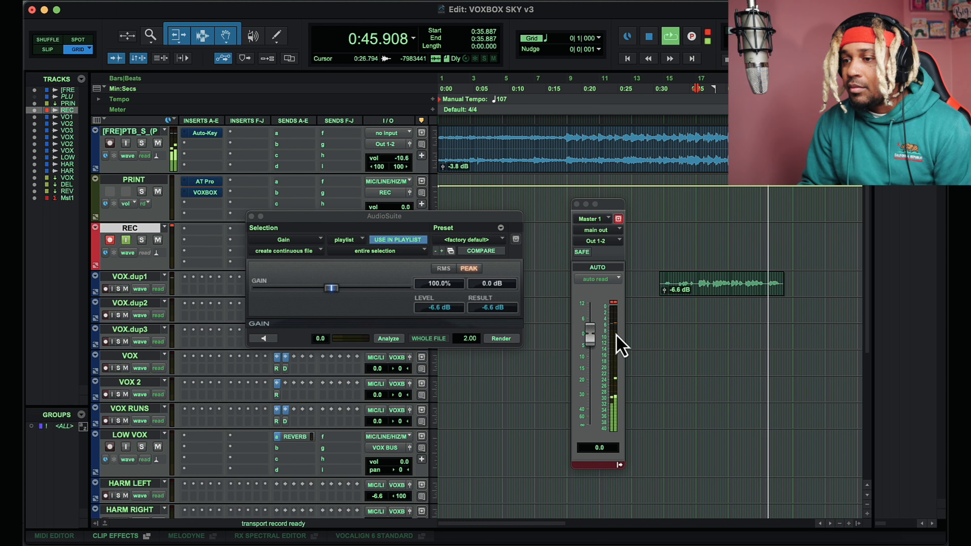
key("space")
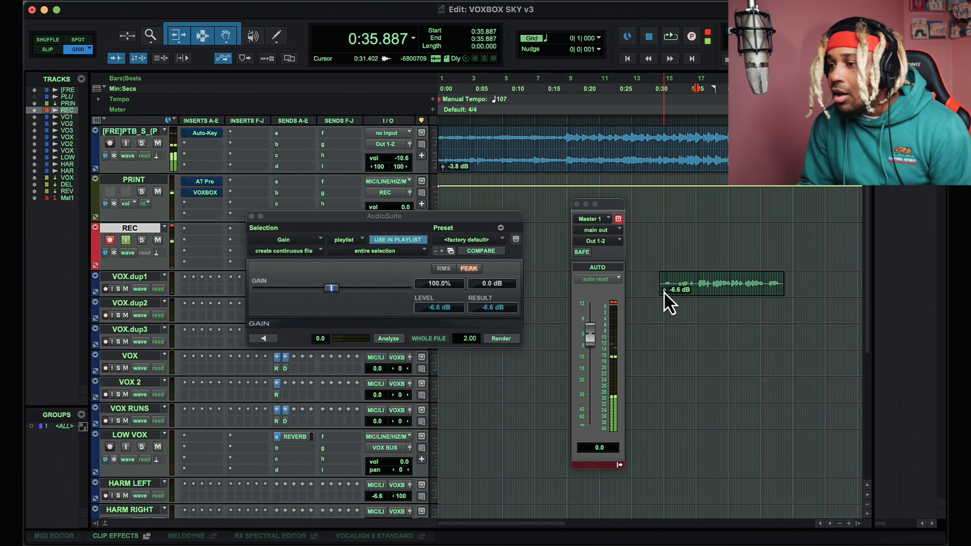
Try the VOX.dup1 vocal clip's gain at -4.6 dB during playback, then settle it at -5.6 dB
left_click_drag(664, 293, 664, 291)
key("space")
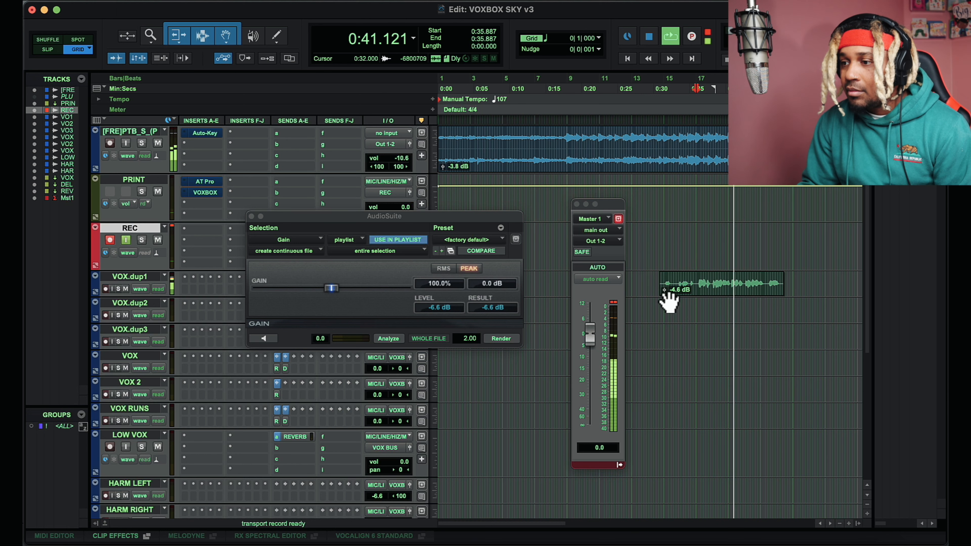
left_click_drag(664, 290, 664, 295)
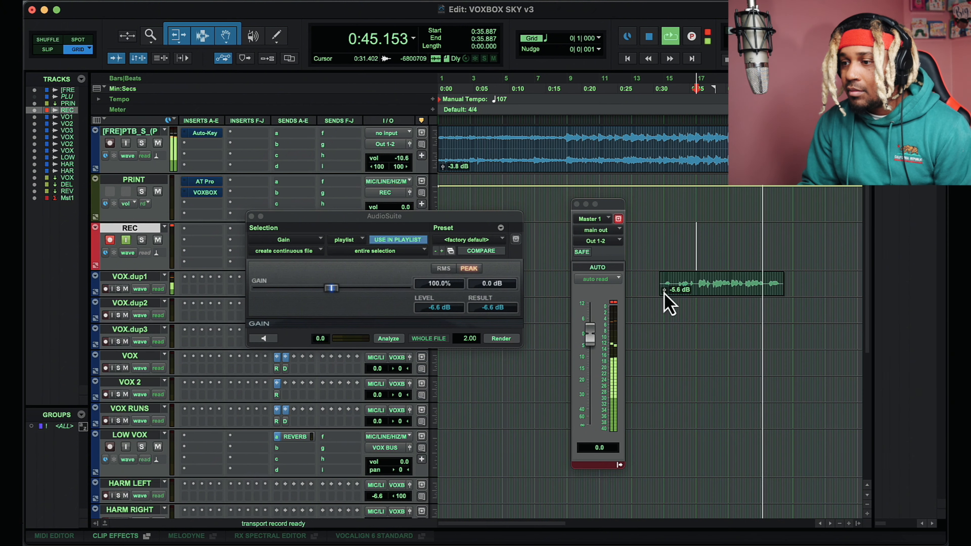
key("space")
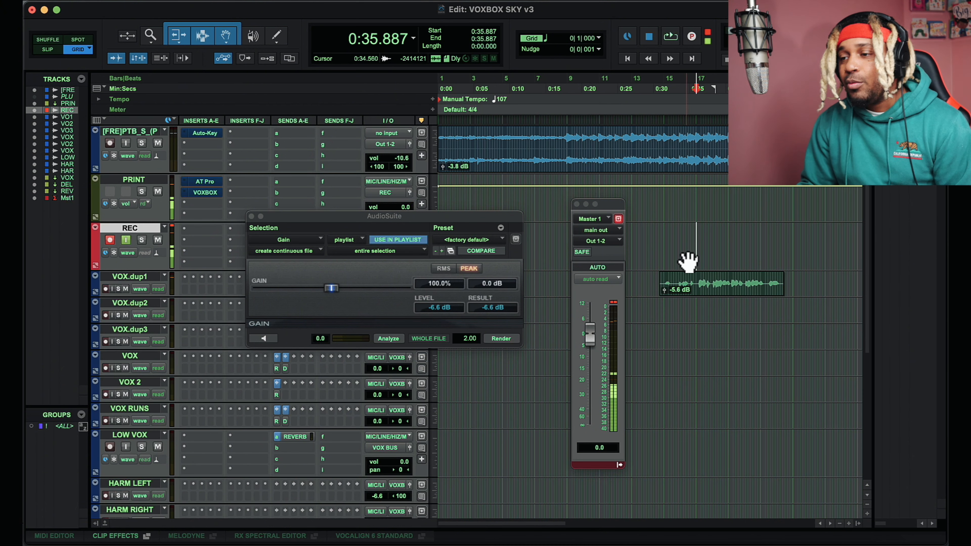
Play the mix and enable the bypassed MxWHzVLC insert on the VOX BUS track
key("space")
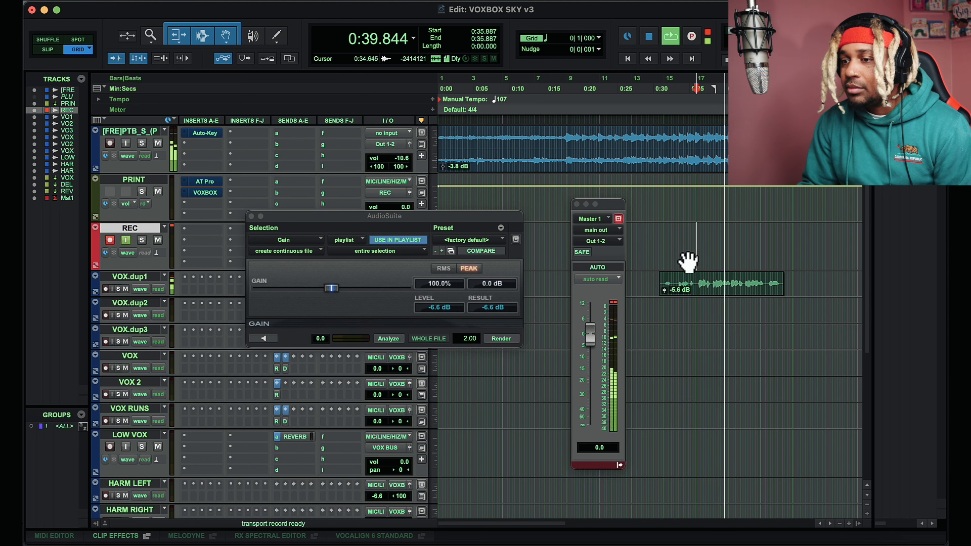
scroll(520, 382, "down", 5)
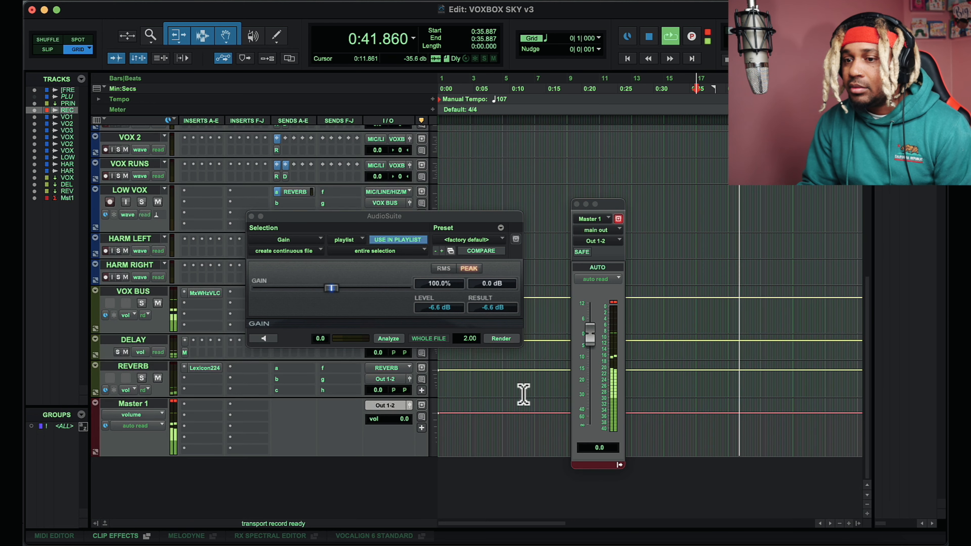
left_click(203, 293, "super")
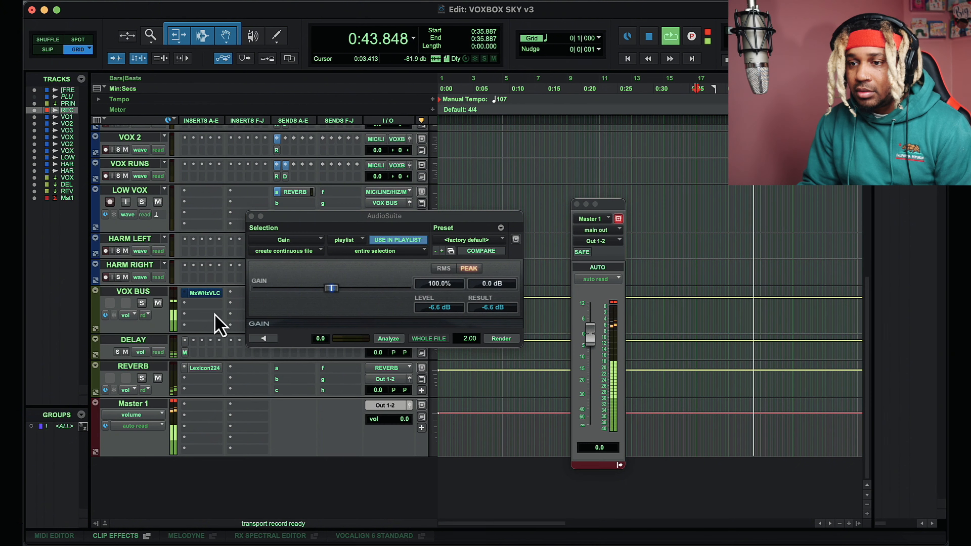
key("space")
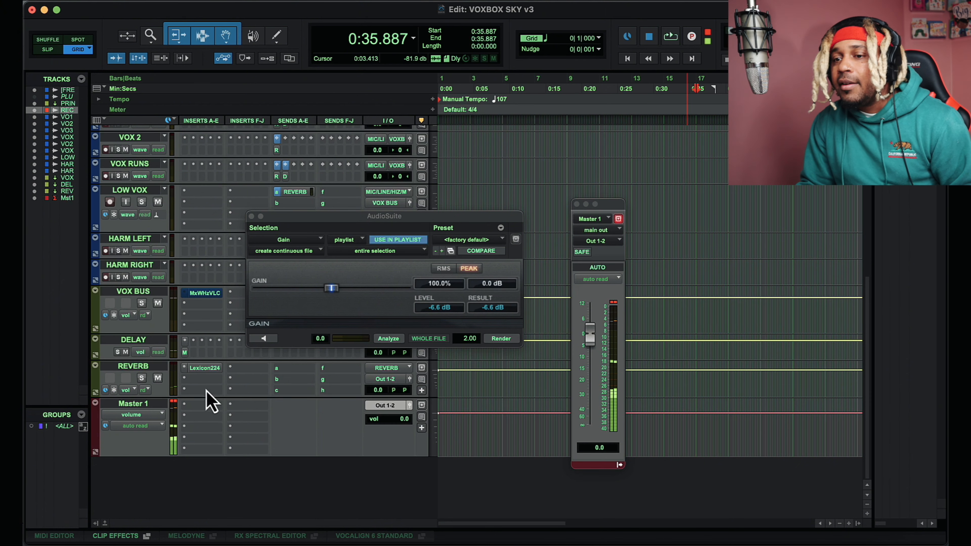
Play the mix and lower the VOX.dup1 vocal clip's gain to -6.6 dB
scroll(726, 260, "up", 5)
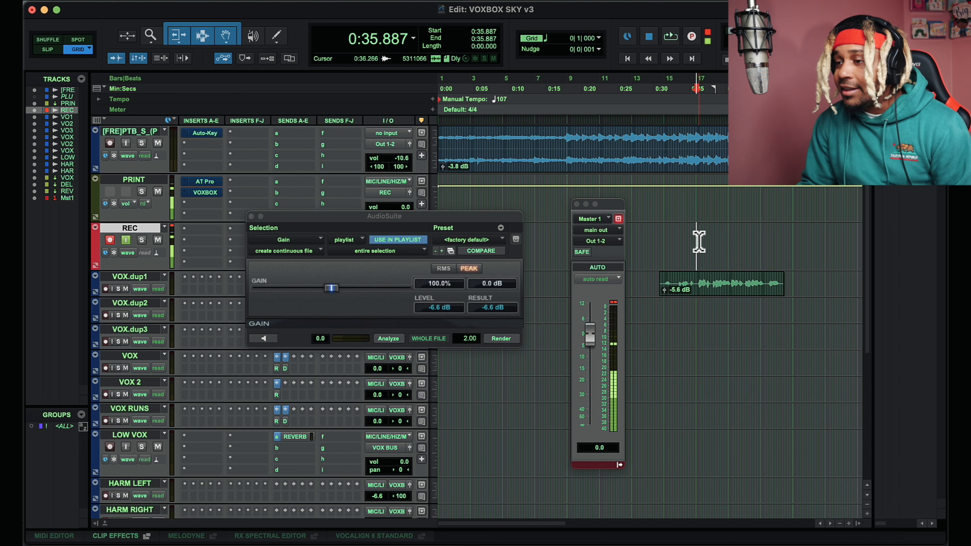
key("space")
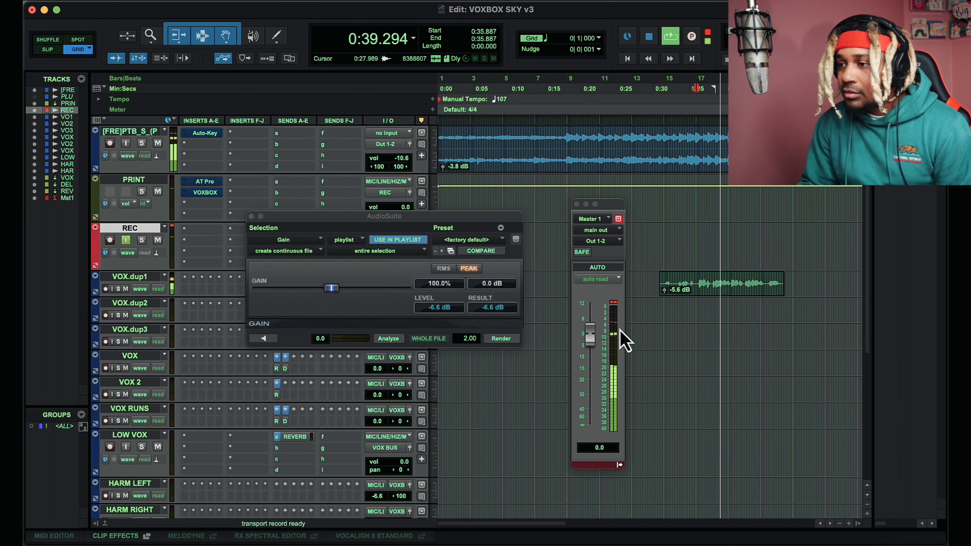
left_click(664, 290)
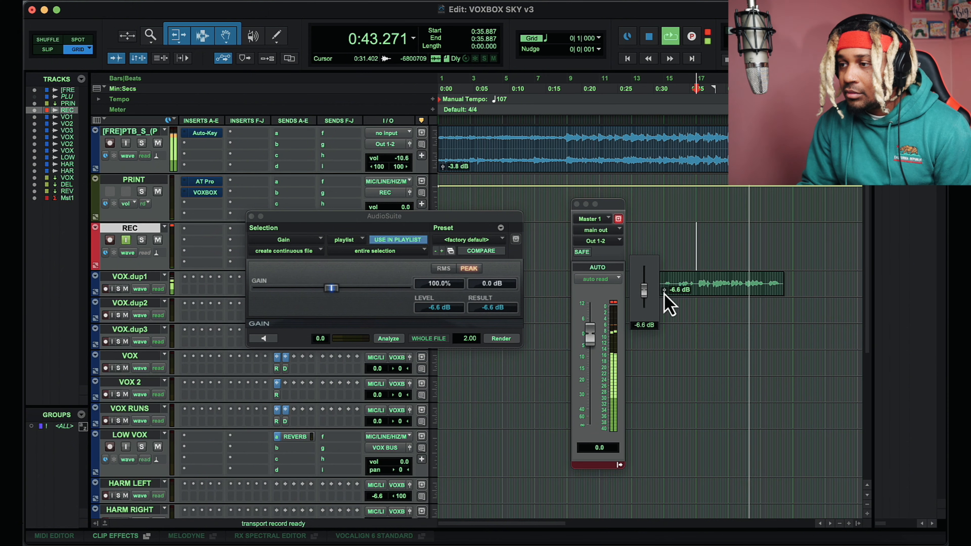
left_click_drag(663, 293, 663, 296)
Lower the beat clip's gain to -4.6 dB and replay the mix from about 0:35.9 to check the Master 1 level
left_click_drag(445, 170, 446, 171)
key("space")
key("space")
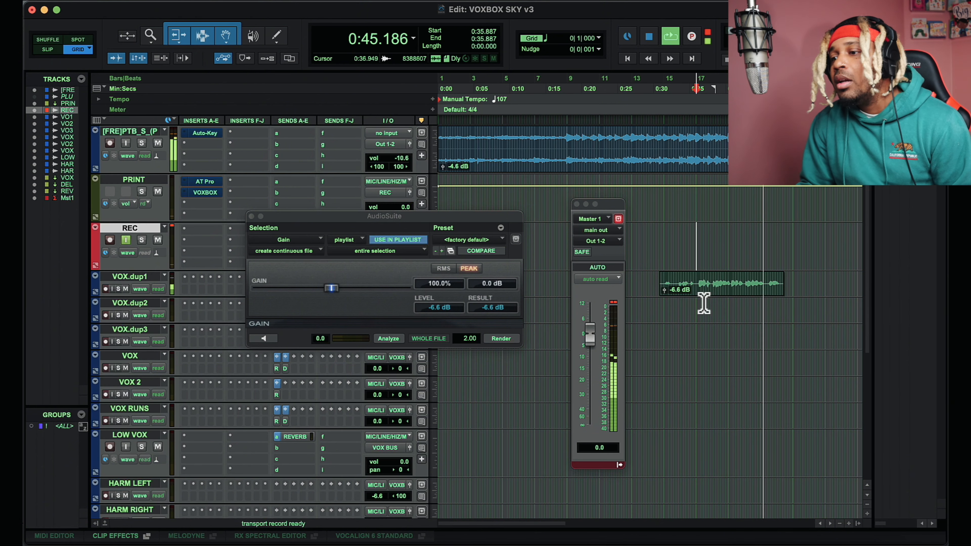
key("space")
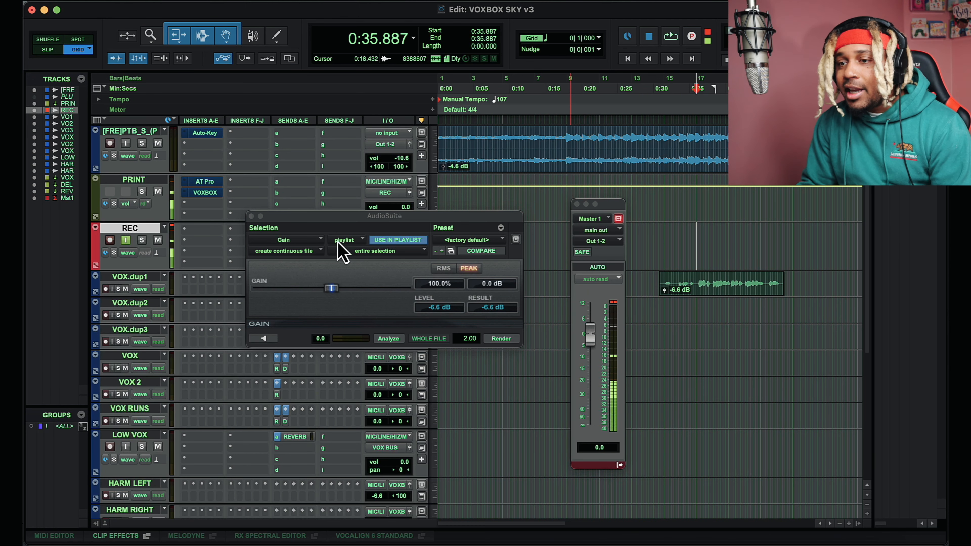
Close the AudioSuite Gain window and look over the track list down to Master 1
left_click(251, 216)
scroll(512, 434, "down", 5)
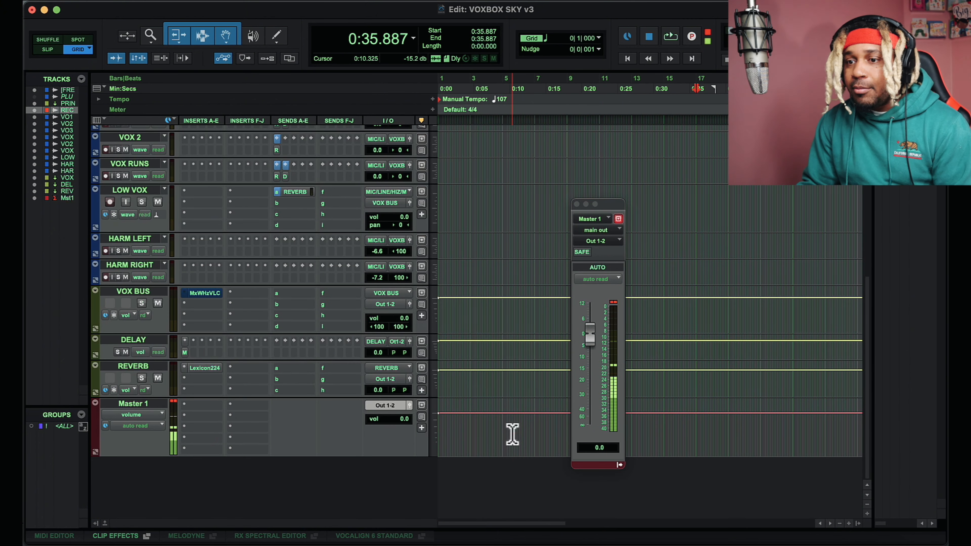
scroll(512, 434, "up", 5)
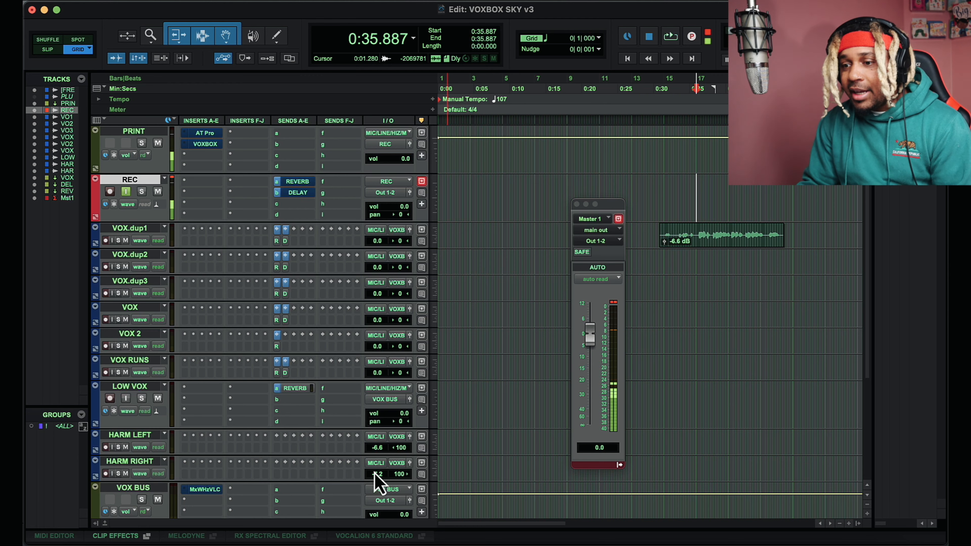
Try raising the VOX BUS volume to +3.0 dB and play the mix to hear the vocal level
scroll(394, 494, "down", 2)
scroll(405, 478, "down", 2)
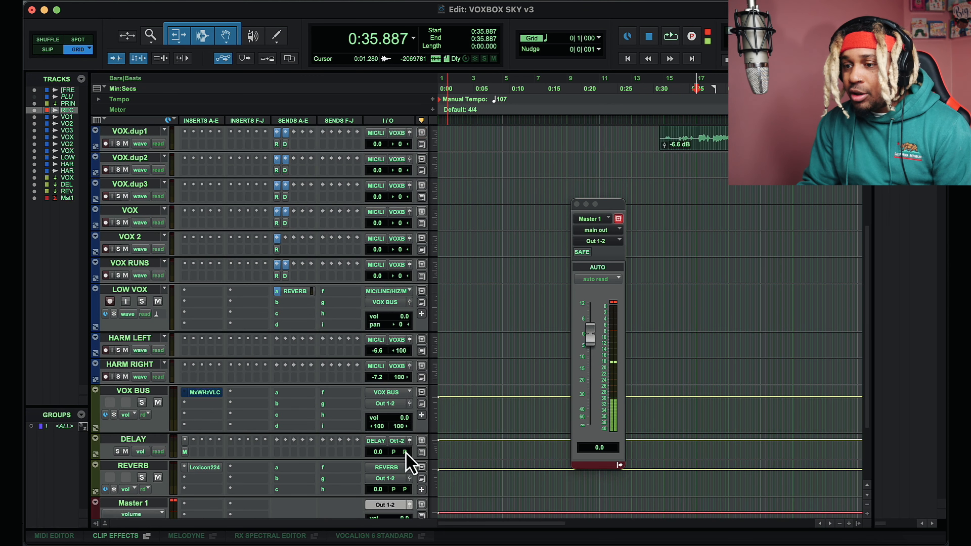
left_click_drag(403, 417, 402, 416)
key("space")
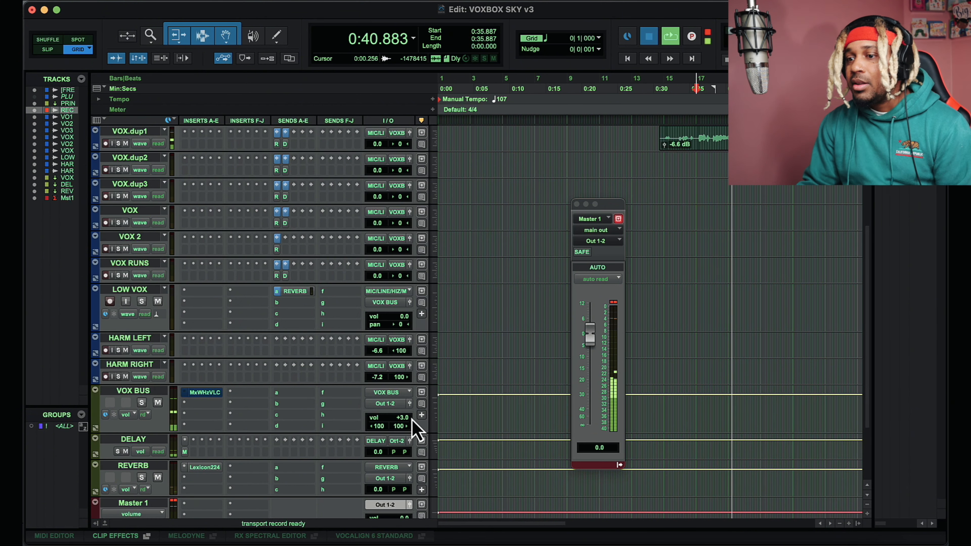
key("space")
Reset the VOX BUS volume to 0.0 dB and play the mix to check the Master 1 meter
left_click(401, 418, "alt")
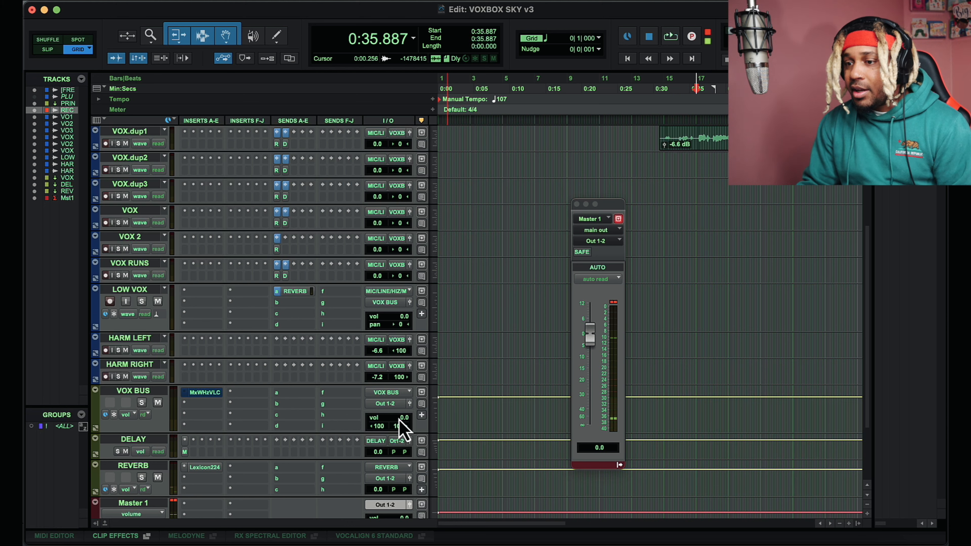
key("space")
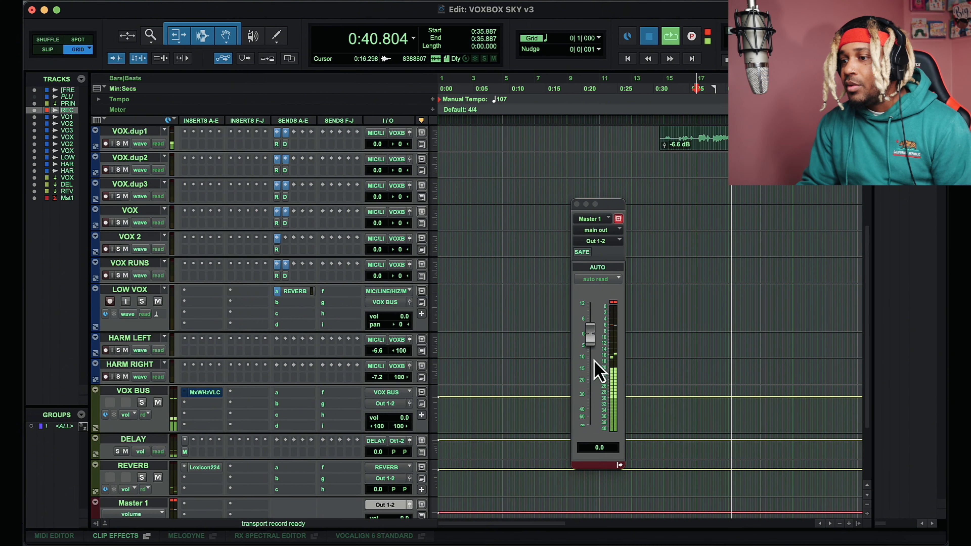
key("space")
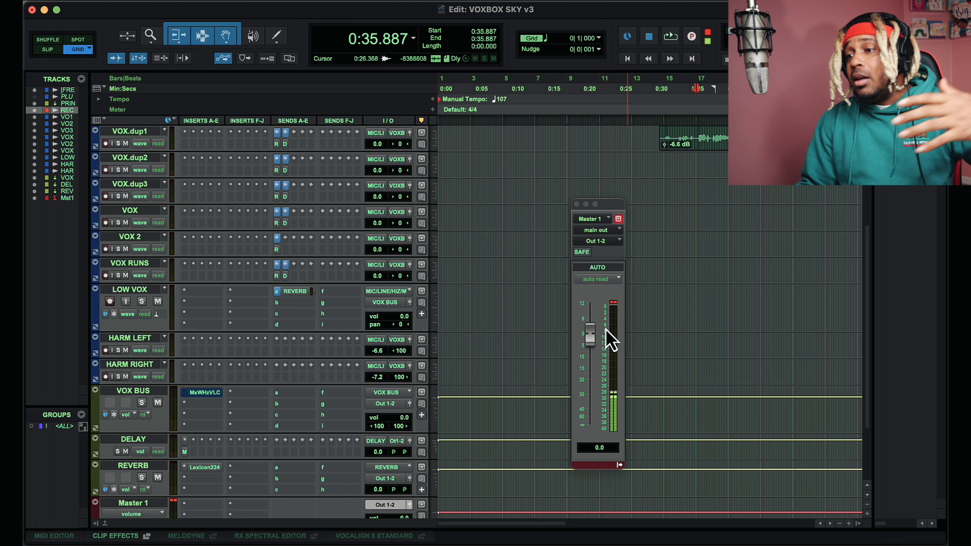
Select the vocal clip on VOX.dup1 and mute it
scroll(733, 285, "up", 5)
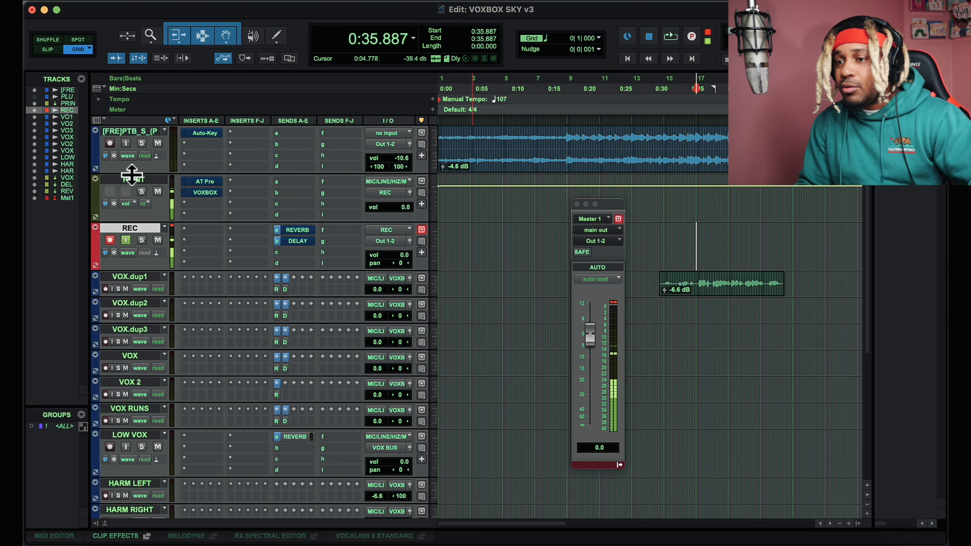
left_click(716, 294)
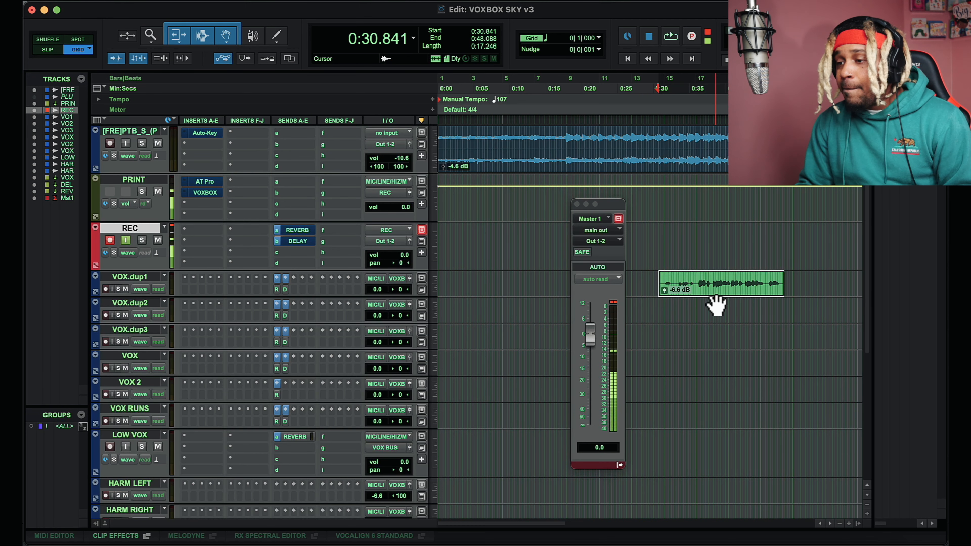
key("super+m")
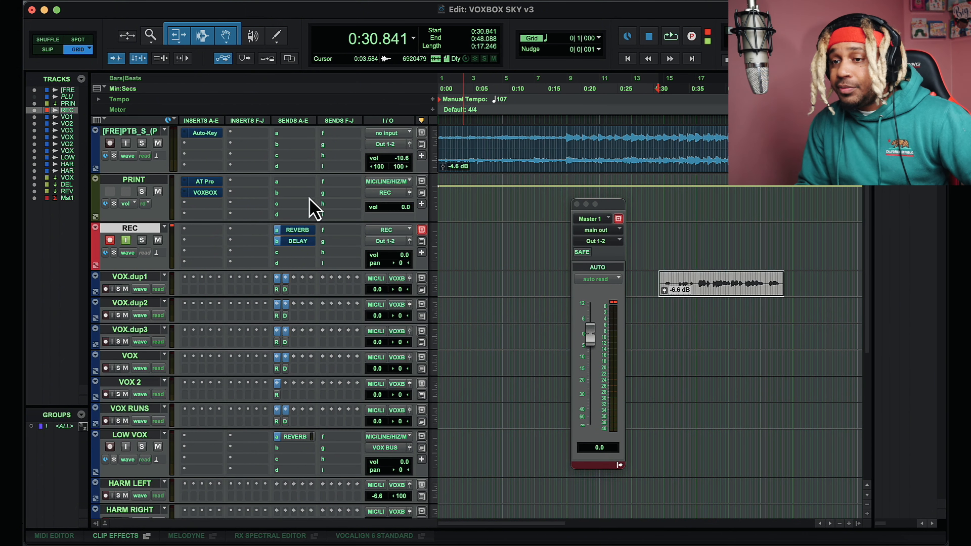
Bypass the VOXBOX and AT Pro inserts on the PRINT track and place the edit cursor at about 0:29.7
left_click(213, 195, "super")
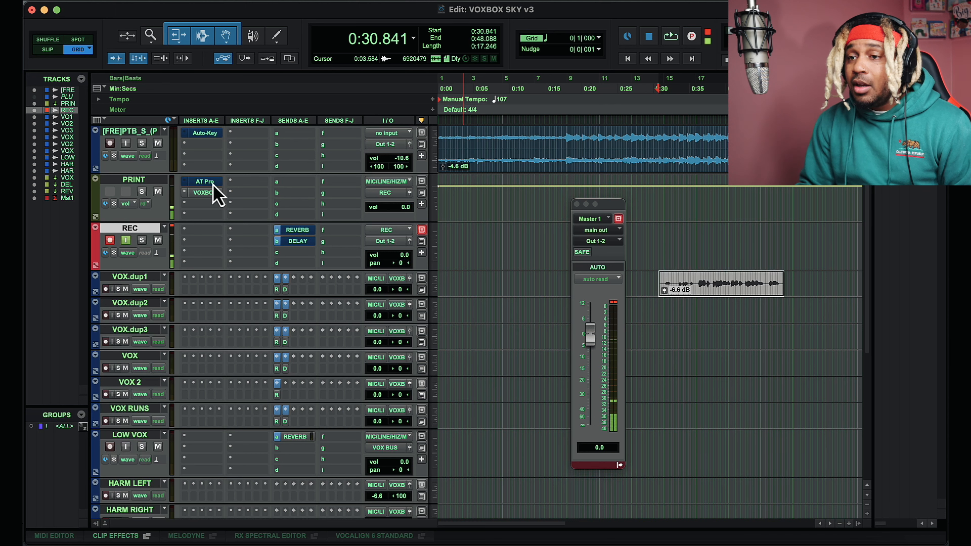
left_click(213, 184, "super")
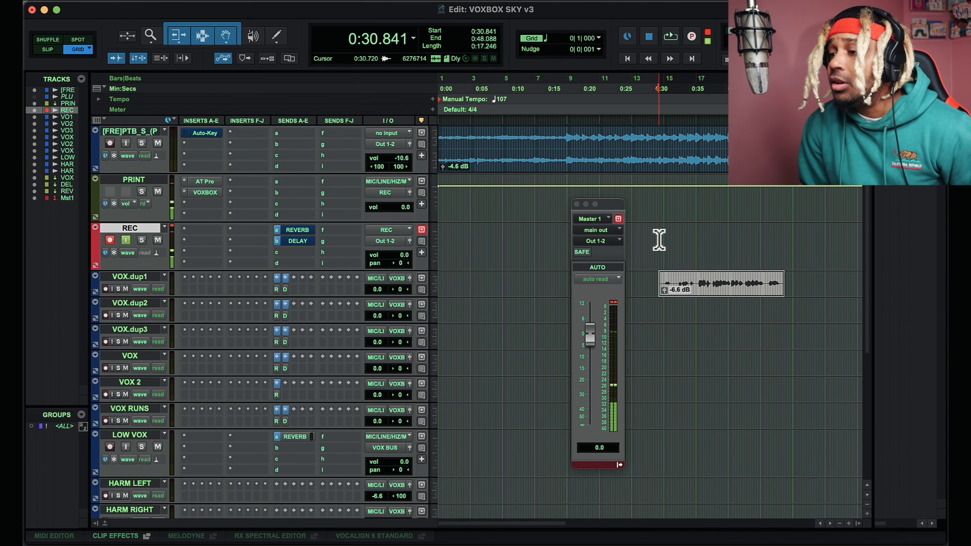
left_click(649, 241)
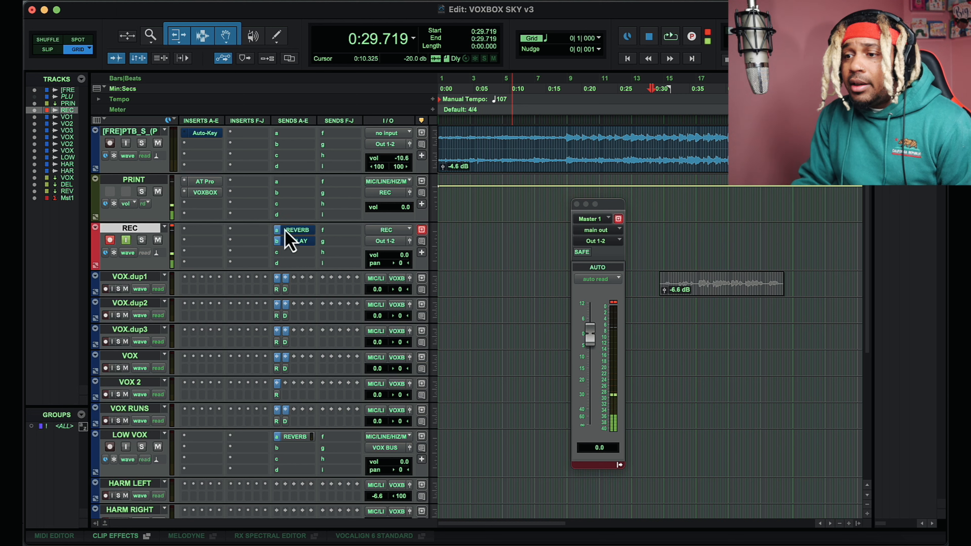
Examine the REC track's output meter alongside the VOXBOX plug-in on the PRINT track, and close both windows
left_click(421, 241)
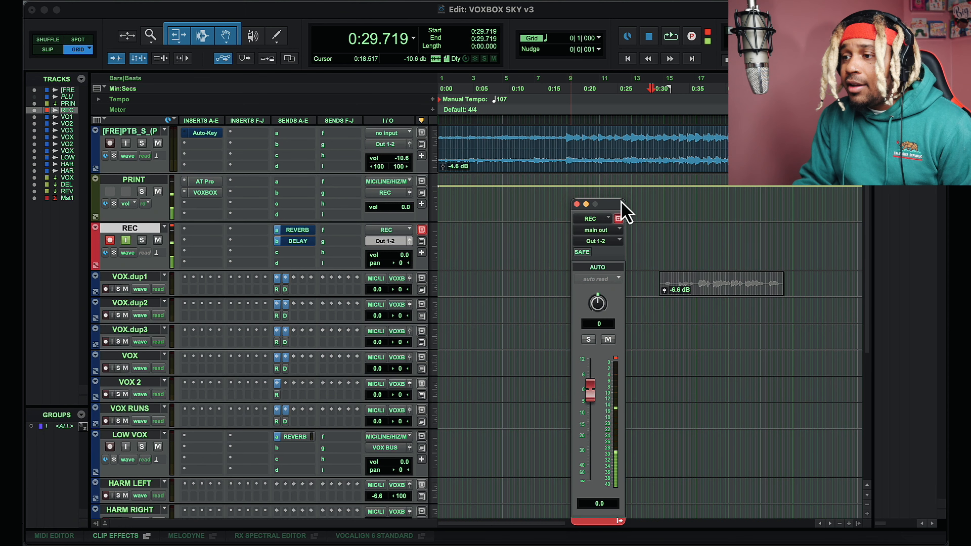
left_click_drag(618, 207, 573, 178)
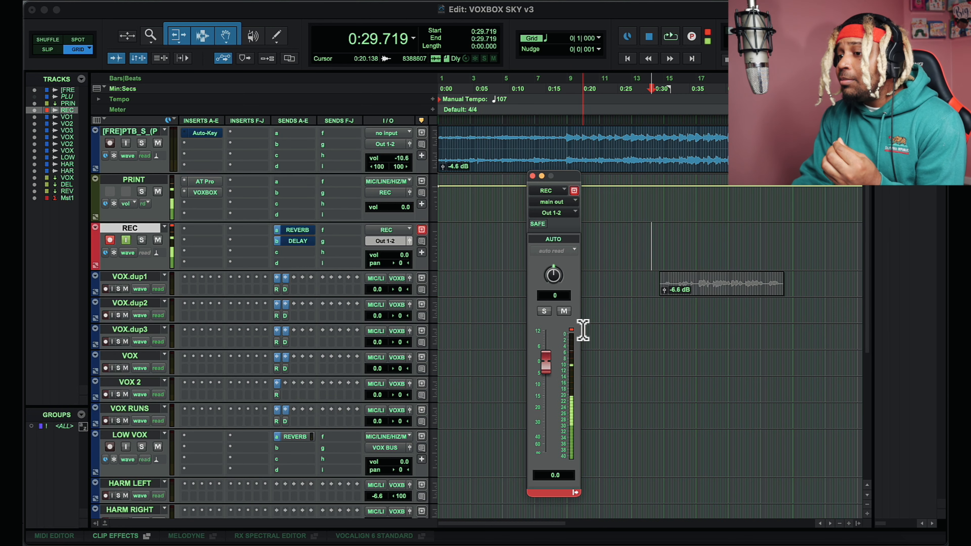
left_click(206, 193)
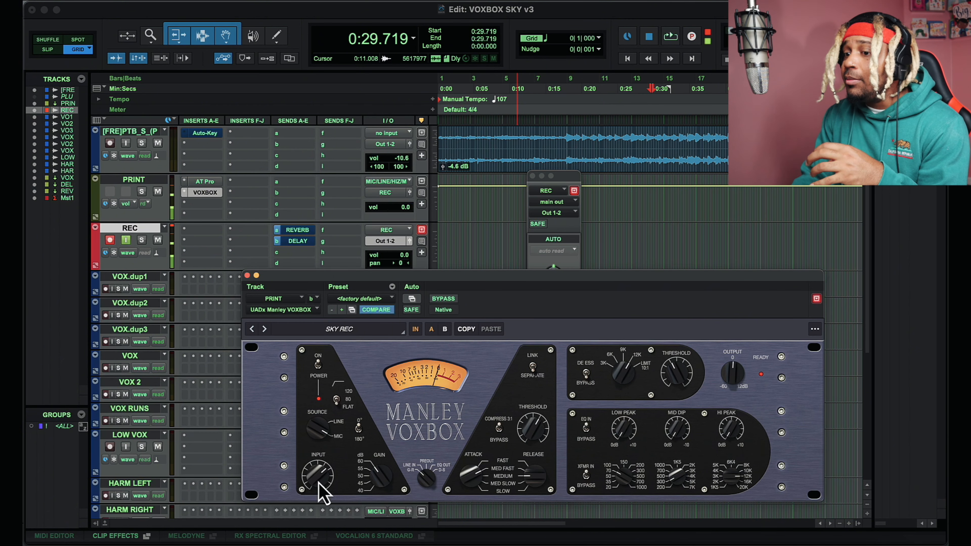
left_click_drag(569, 192, 643, 90)
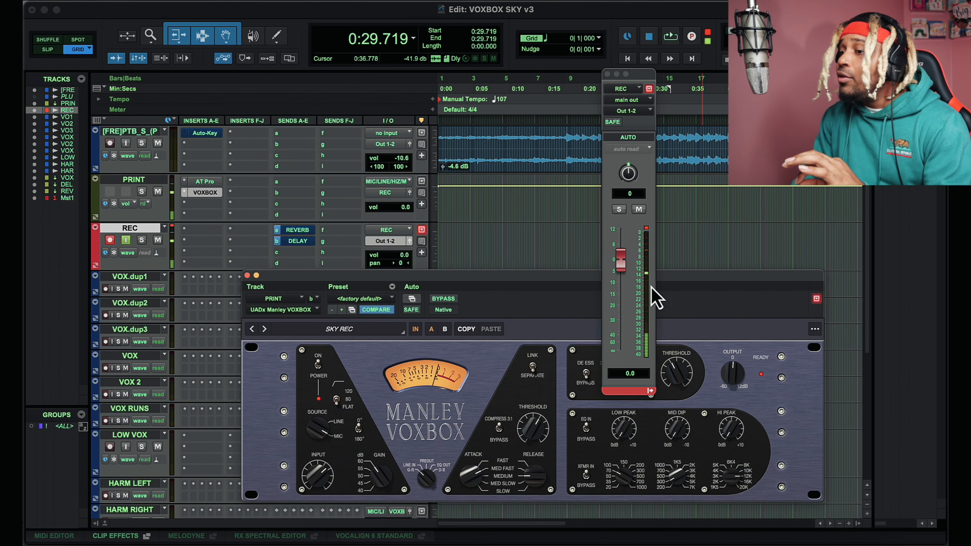
left_click(607, 74)
left_click(247, 275)
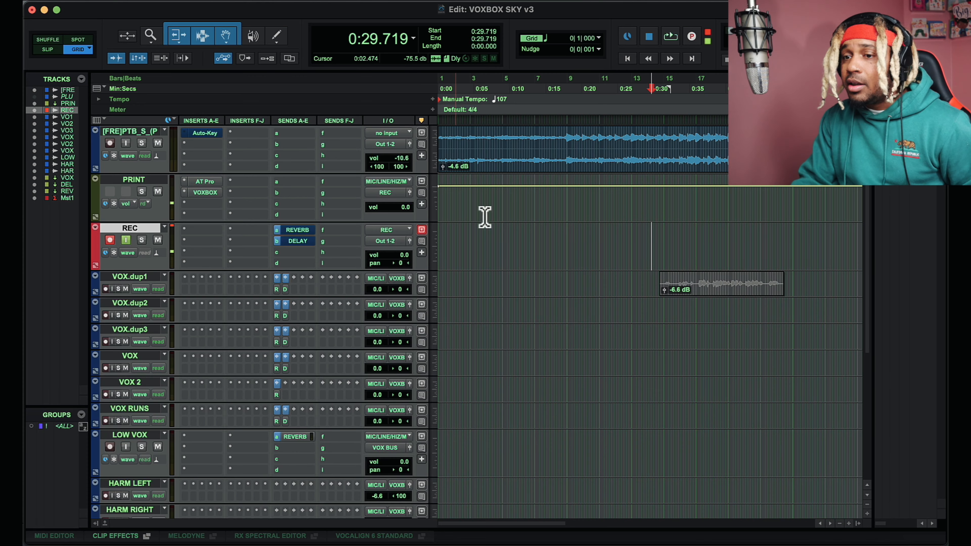
Record a vocal take about 18.6 seconds long on the REC track from 0:29.719 with its output meter open
left_click(409, 242)
left_click_drag(654, 91, 494, 94)
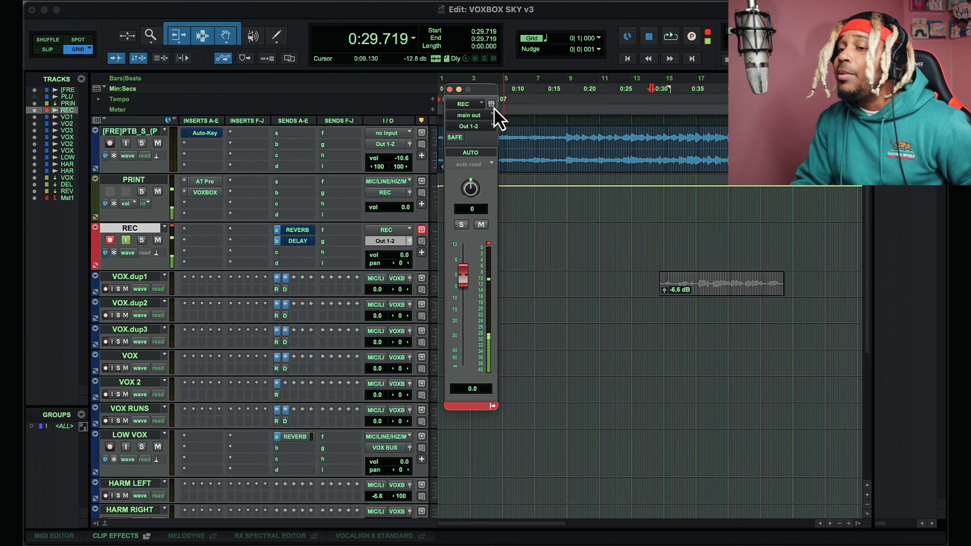
key("super+space")
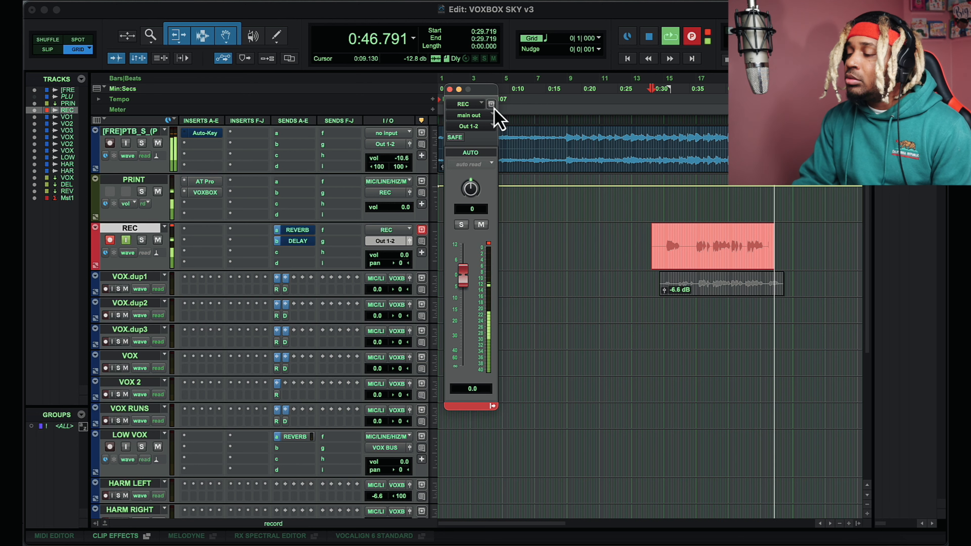
key("space")
Briefly play back the new take and move its clip from REC to the VOX.dup2 track
key("space")
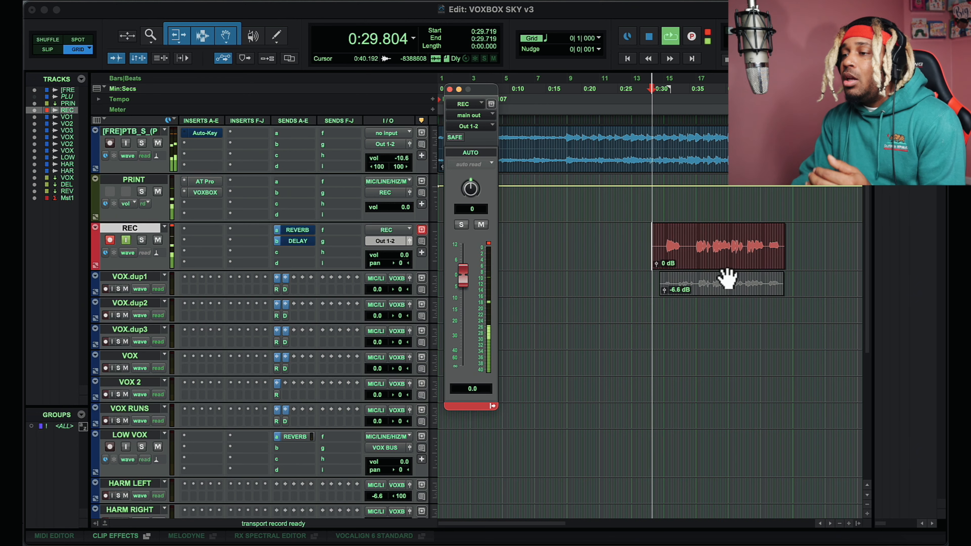
key("space")
left_click_drag(726, 268, 721, 311)
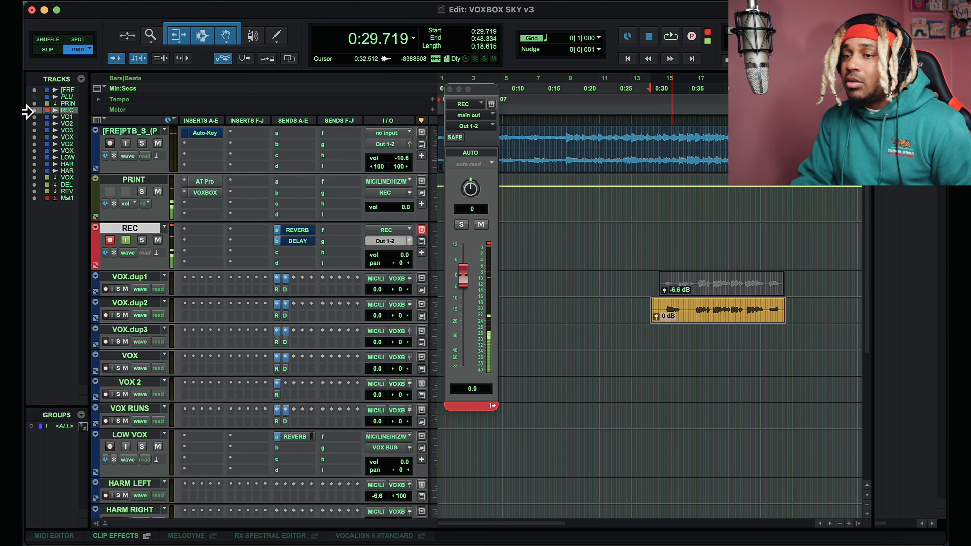
Bypass the AT Pro insert on PRINT, and play the new vocal clip with the beat from about 0:35.3
left_click(217, 183, "super")
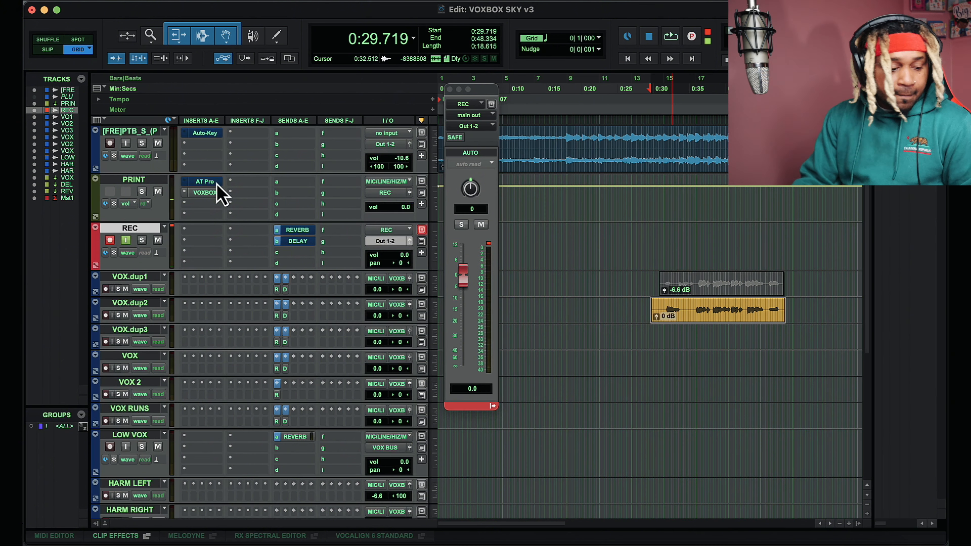
left_click(692, 249)
key("space")
key("t")
key("t")
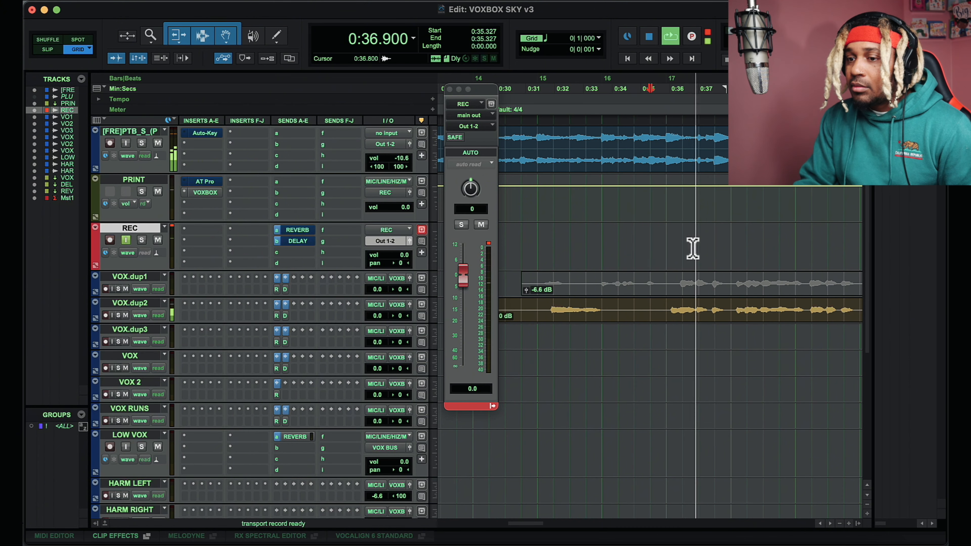
key("r")
key("r")
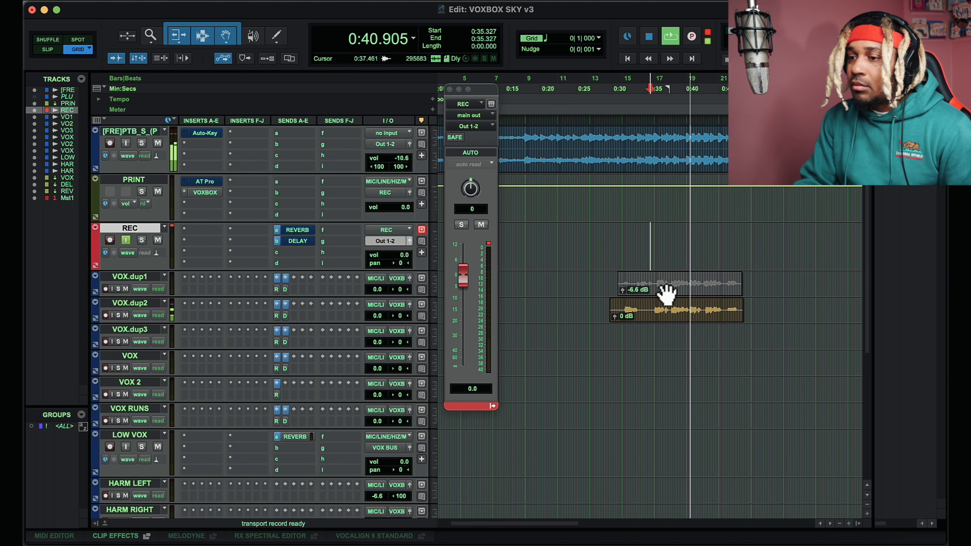
left_click(449, 89)
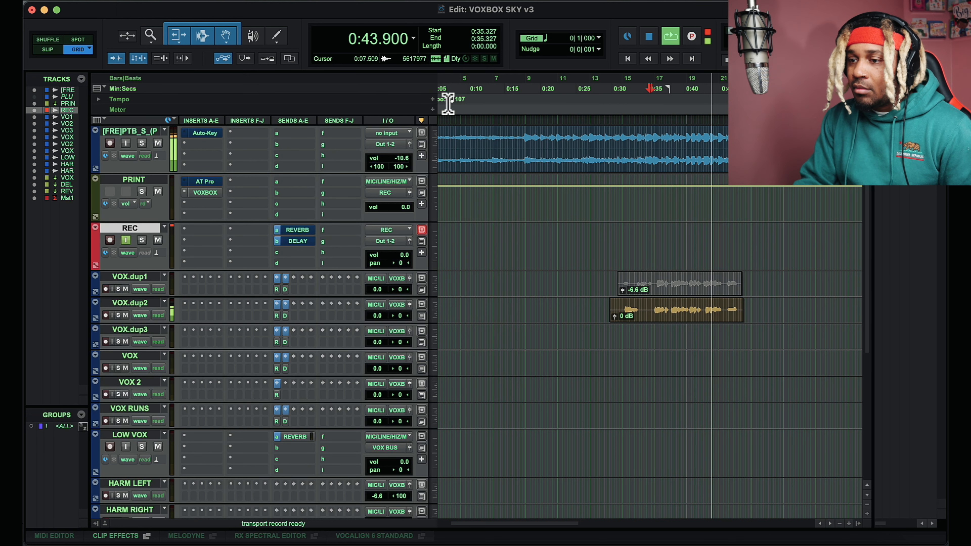
key("space")
Display the VOX.dup2 output window and play from 0:35.327 to check the vocal's level meter
left_click(409, 304)
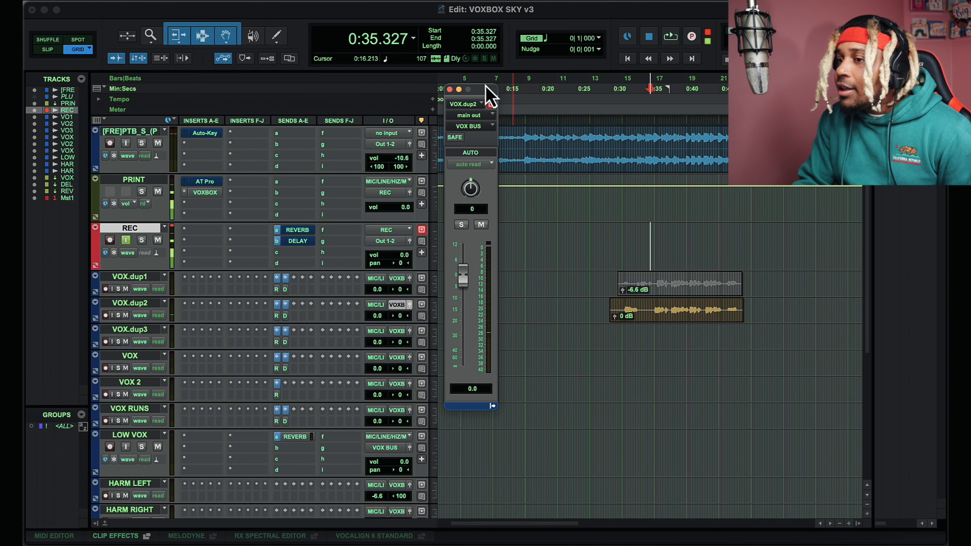
left_click_drag(491, 100, 531, 109)
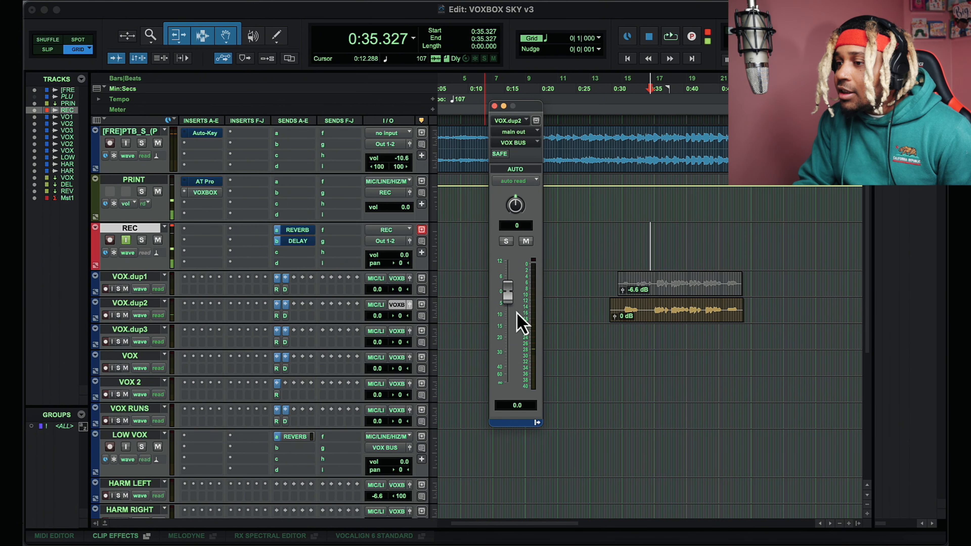
left_click(157, 302)
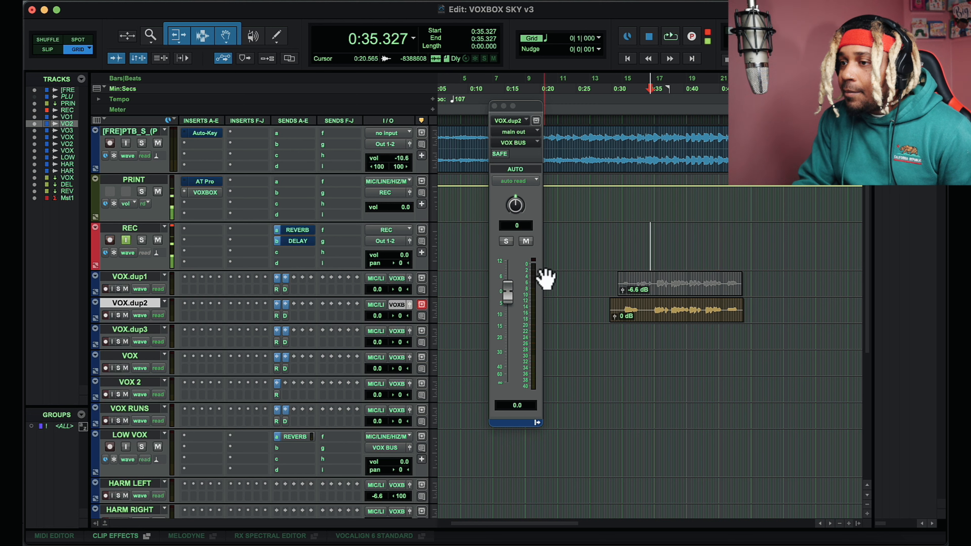
key("space")
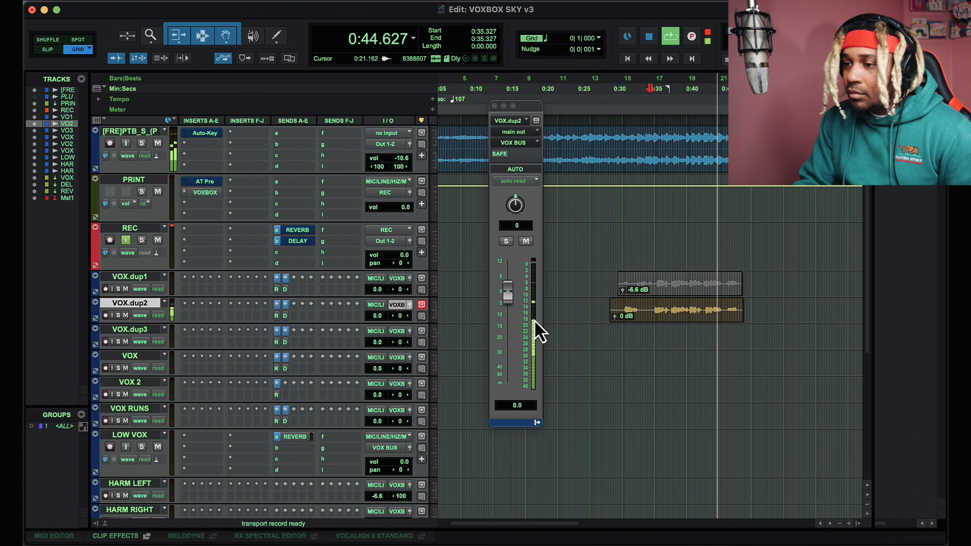
Analyze the peak level of the VOX.dup2 clip with the AudioSuite Gain plug-in, and close the plug-in
left_click(668, 323)
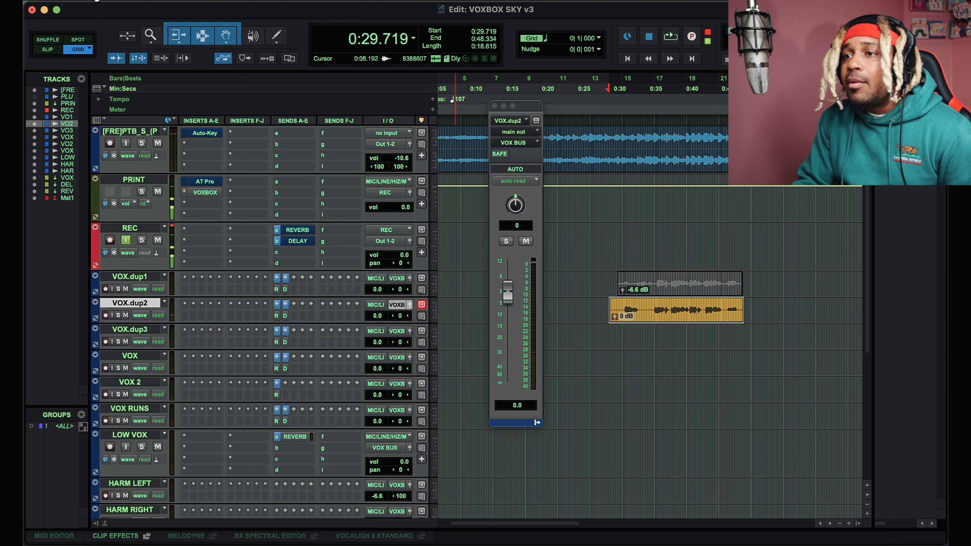
left_click(336, 5)
mouse_move(339, 177)
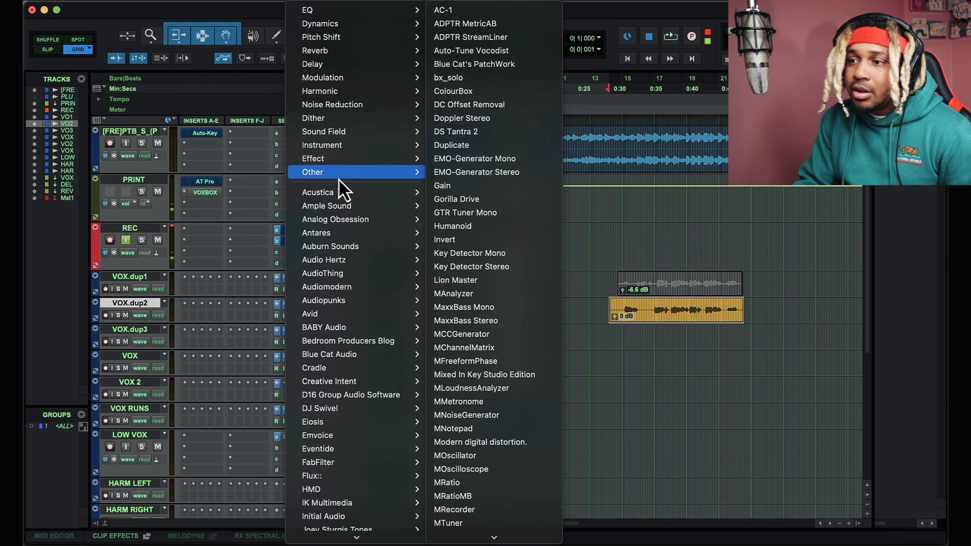
left_click(443, 186)
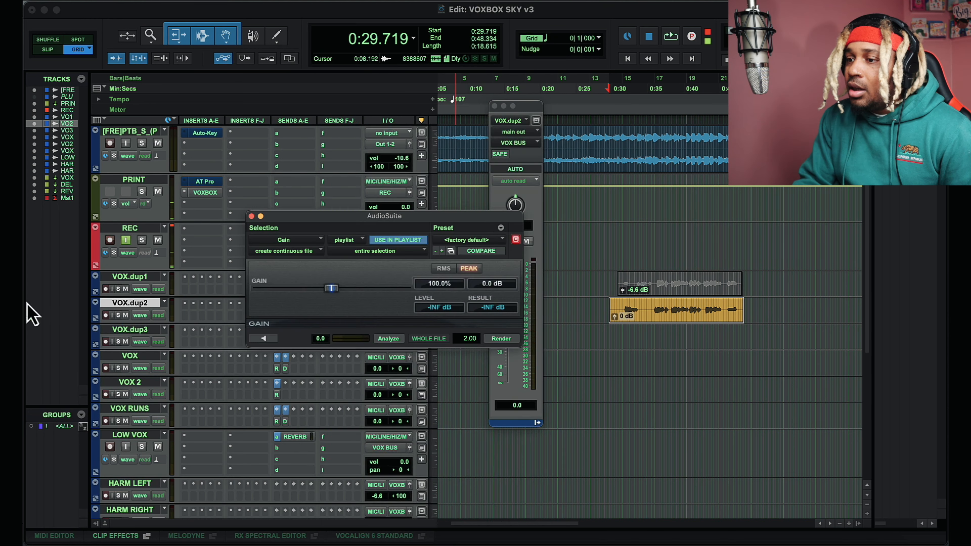
left_click(395, 341)
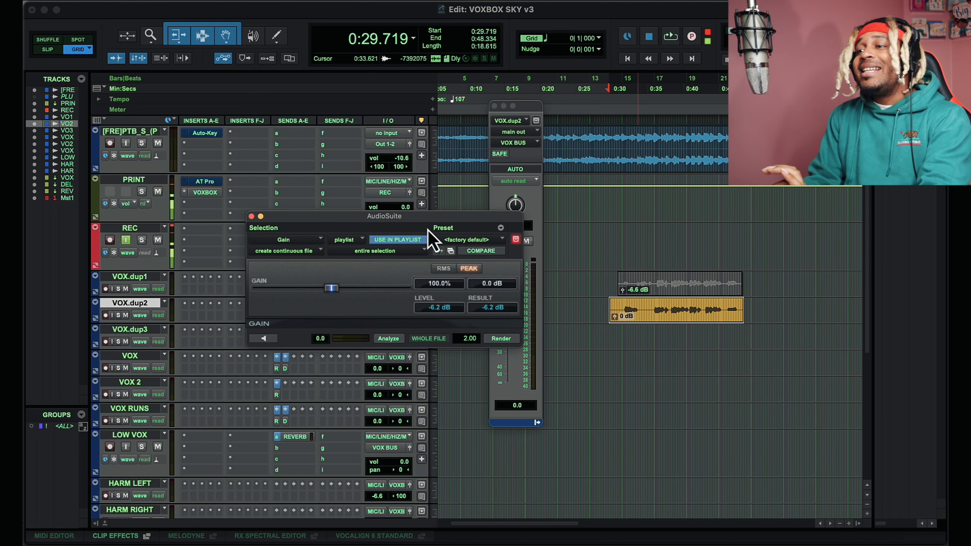
left_click_drag(364, 217, 289, 105)
left_click(661, 218)
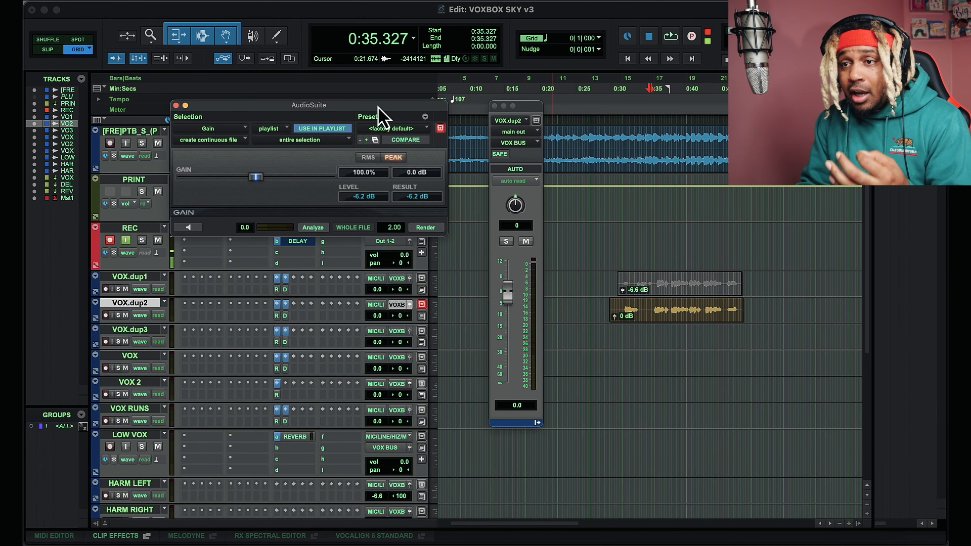
left_click_drag(267, 109, 307, 280)
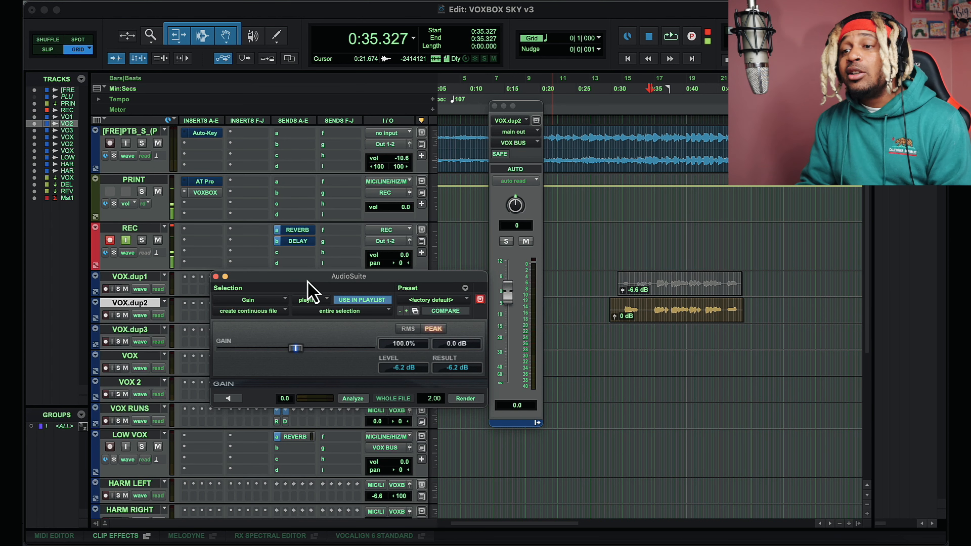
left_click(216, 278)
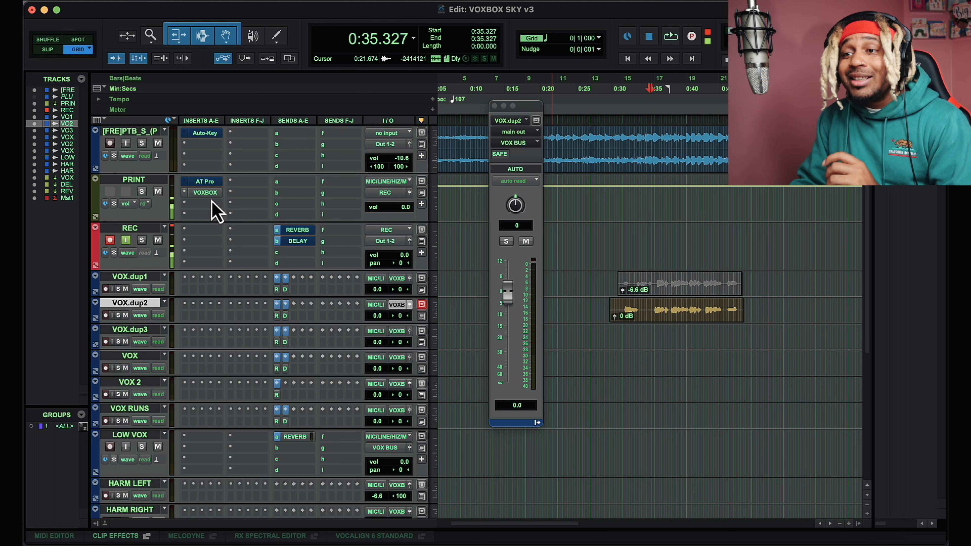
Examine the VOXBOX input and gain controls on PRINT against the live REC meter, and close VOXBOX
left_click(205, 192)
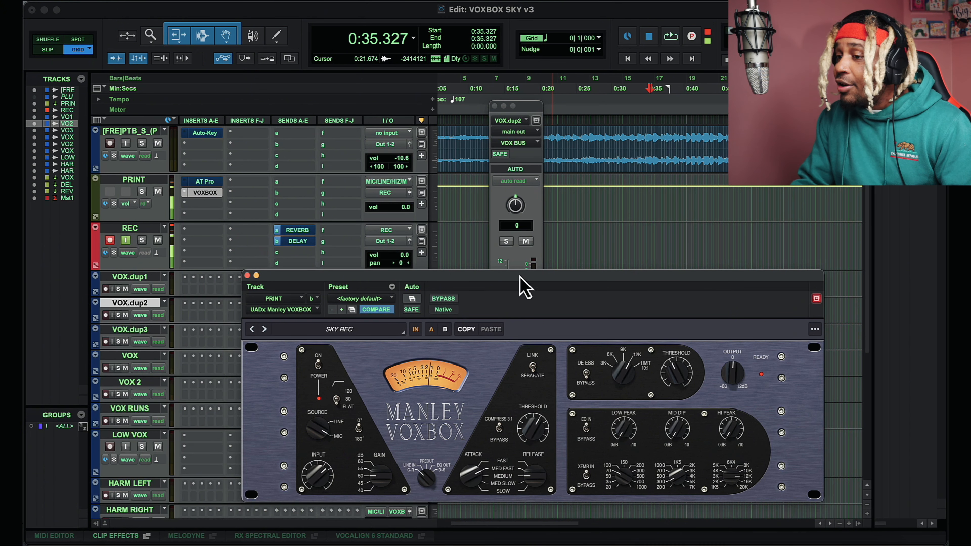
mouse_move(520, 282)
left_mouse_down()
mouse_move(474, 357)
mouse_move(514, 281)
left_mouse_up()
left_click(409, 241)
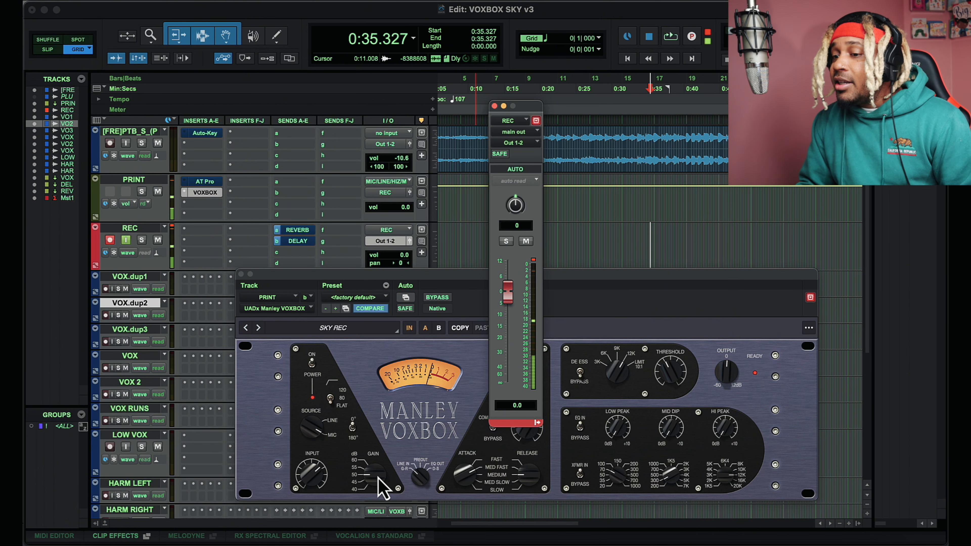
left_click(378, 462)
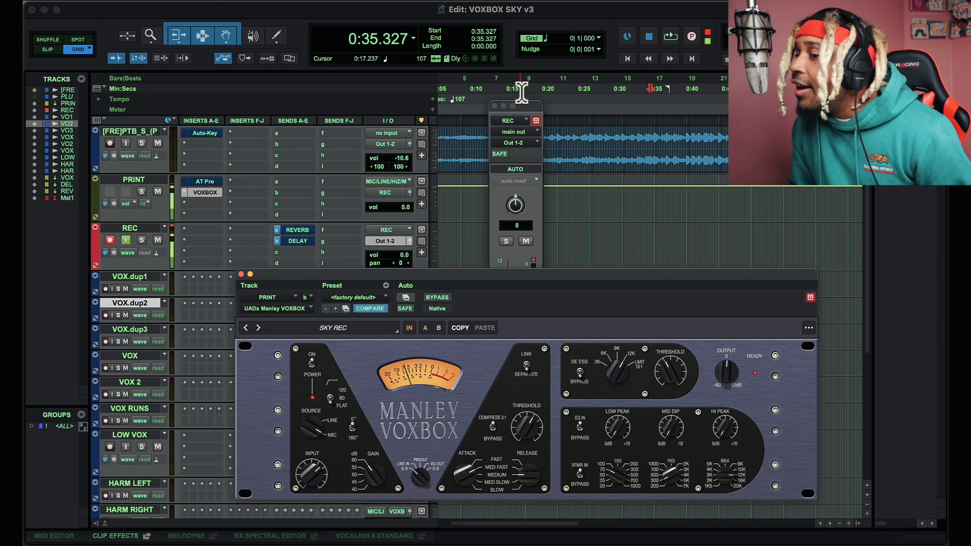
left_click(522, 111)
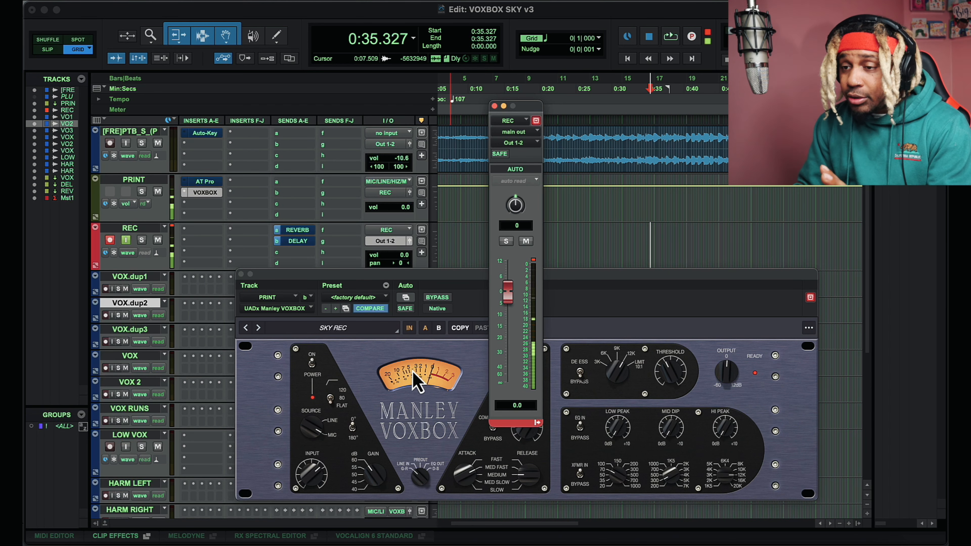
left_click(241, 274)
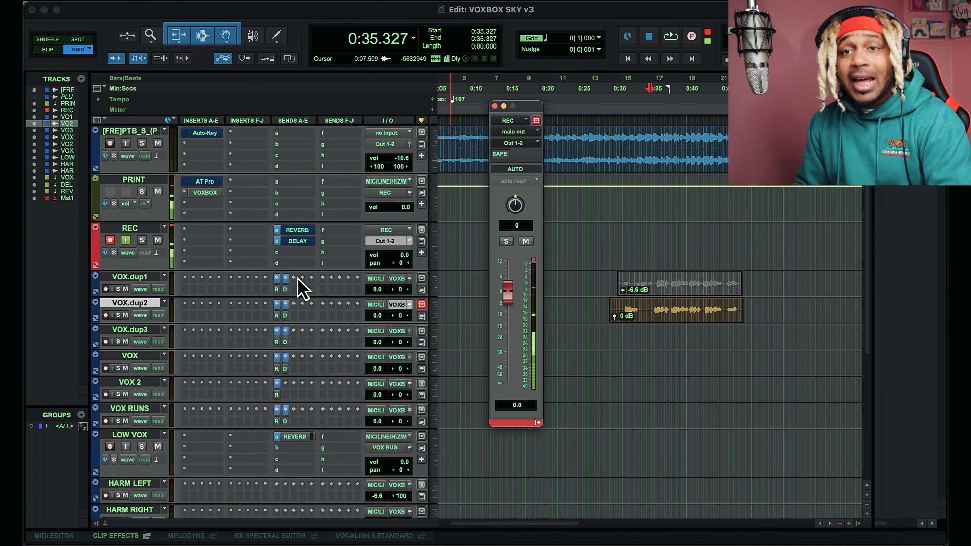